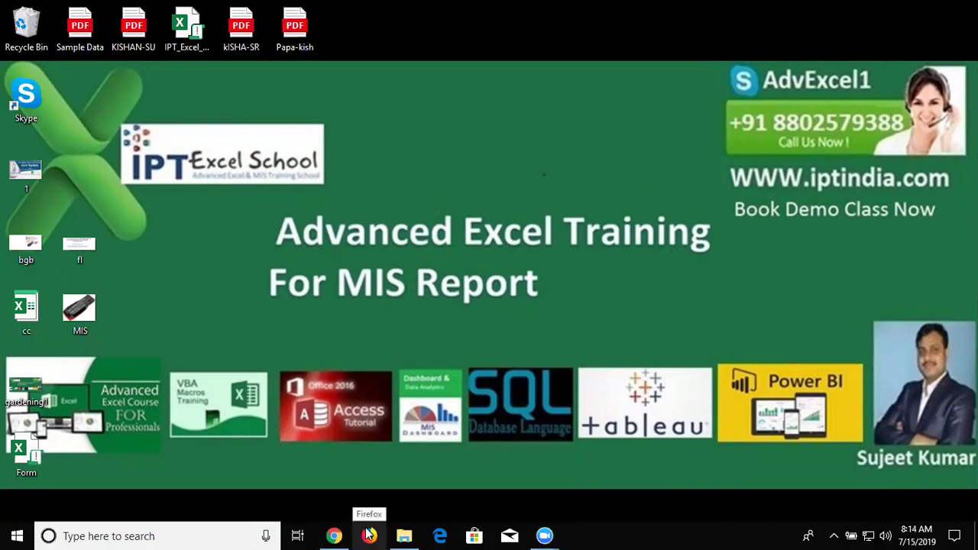
Start a Windows search, then clear the text and close the search panel.
{"action": "key", "text": "super"}
{"action": "type", "text": "ce"}
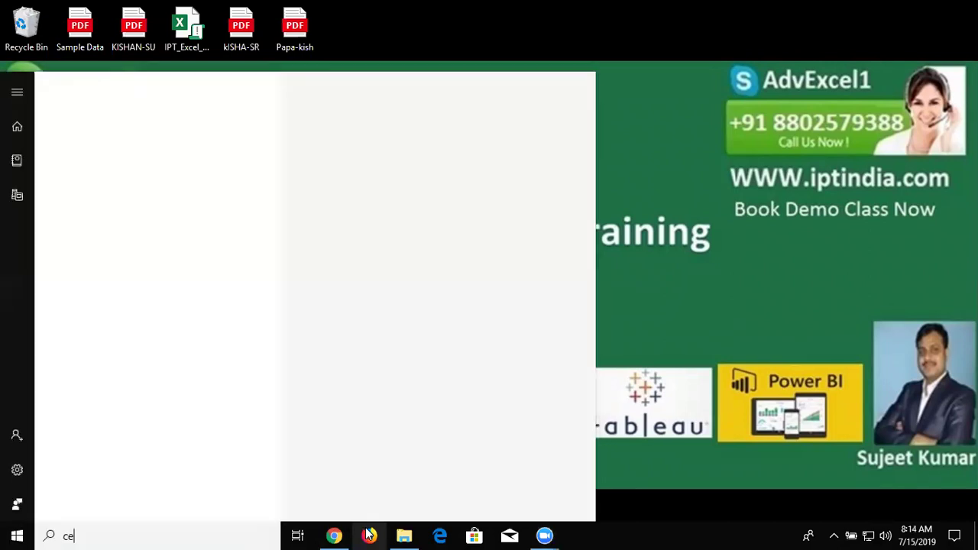
{"action": "key", "text": "BackSpace"}
{"action": "key", "text": "BackSpace"}
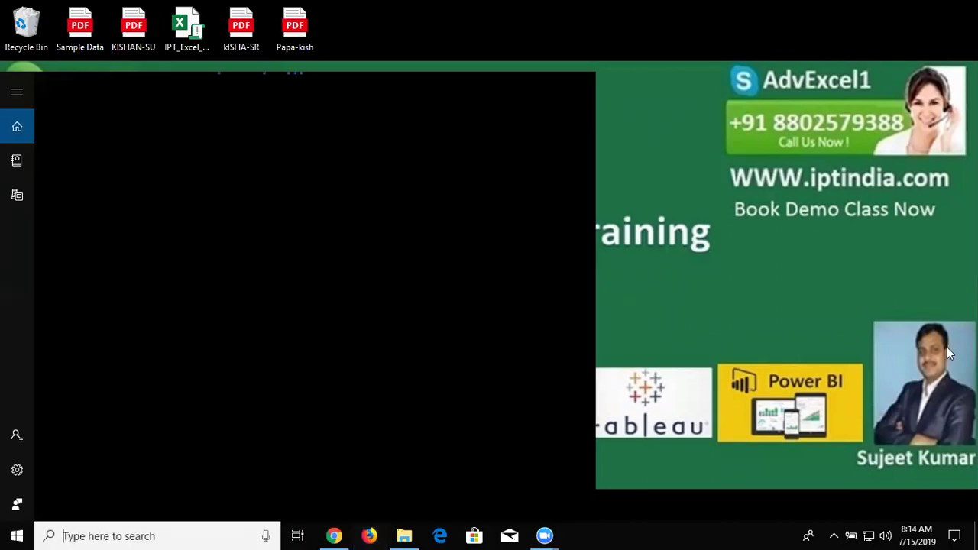
{"action": "left_click", "coordinate": [816, 294]}
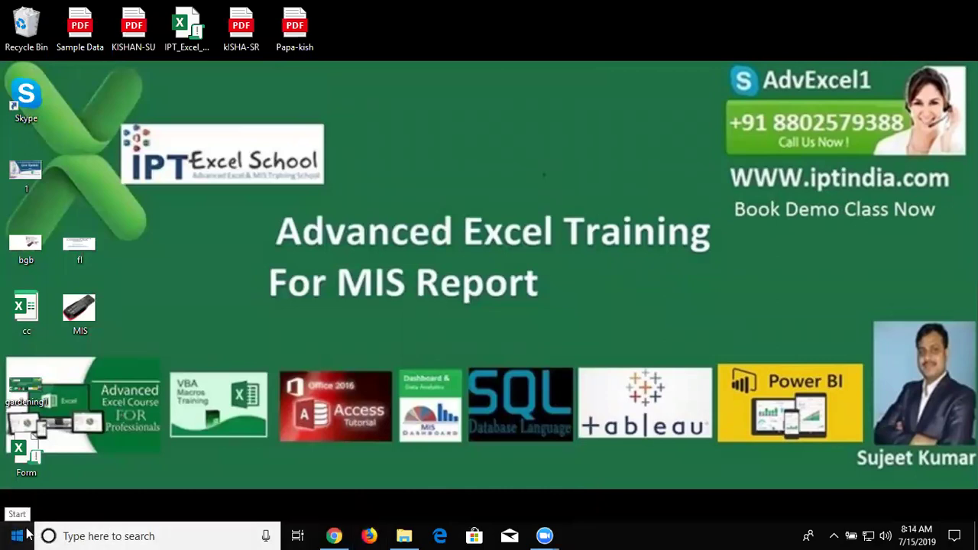
Launch Excel, decline the default-program prompt, and open a maximized blank workbook.
{"action": "left_click", "coordinate": [26, 534]}
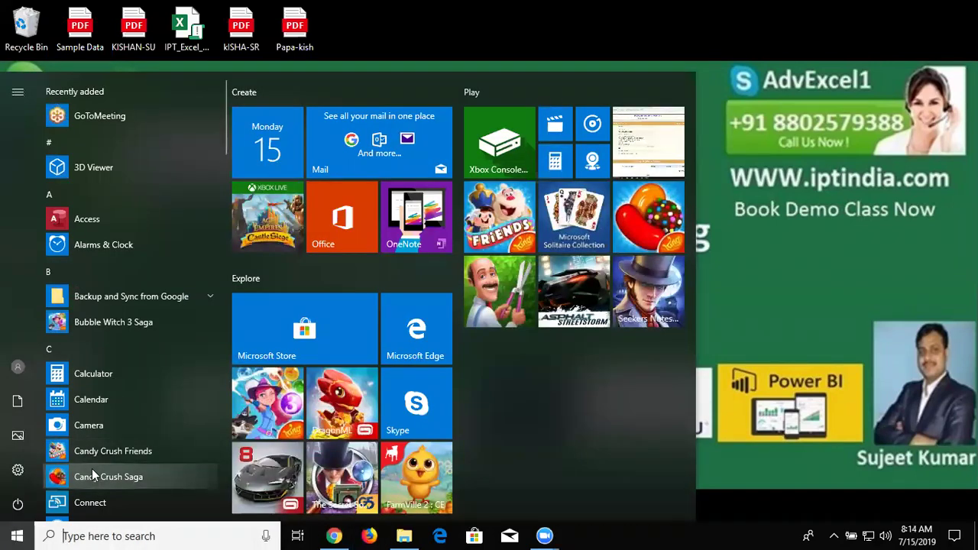
{"action": "type", "text": "ex"}
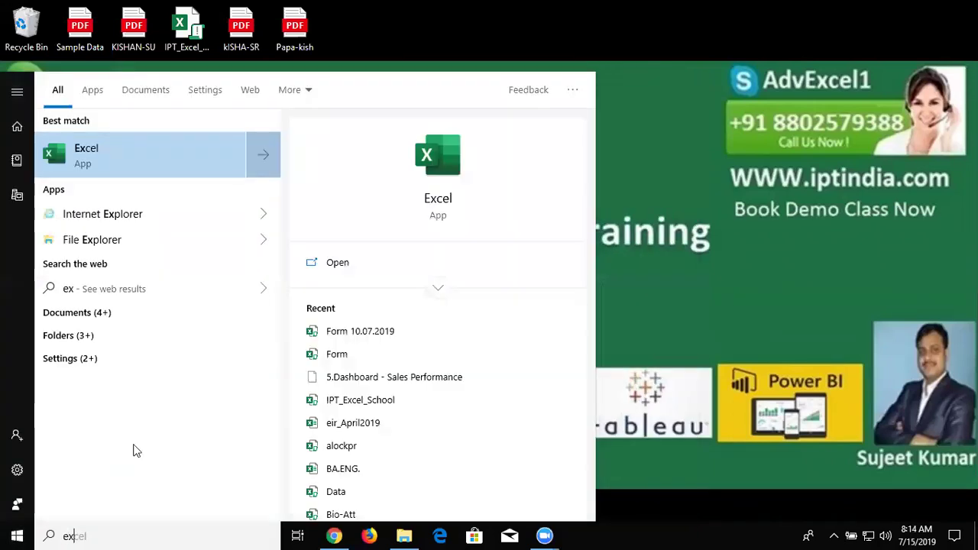
{"action": "left_click", "coordinate": [76, 162]}
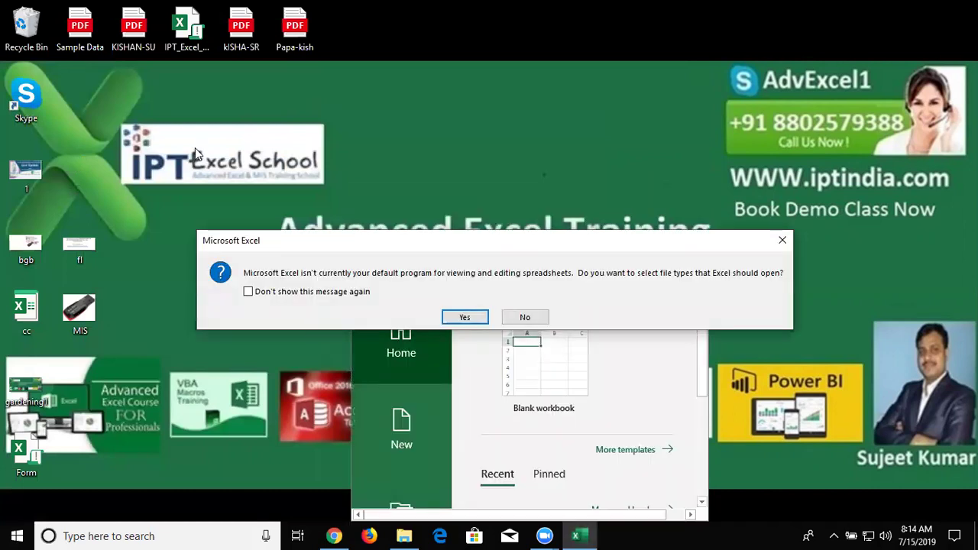
{"action": "left_click", "coordinate": [525, 317]}
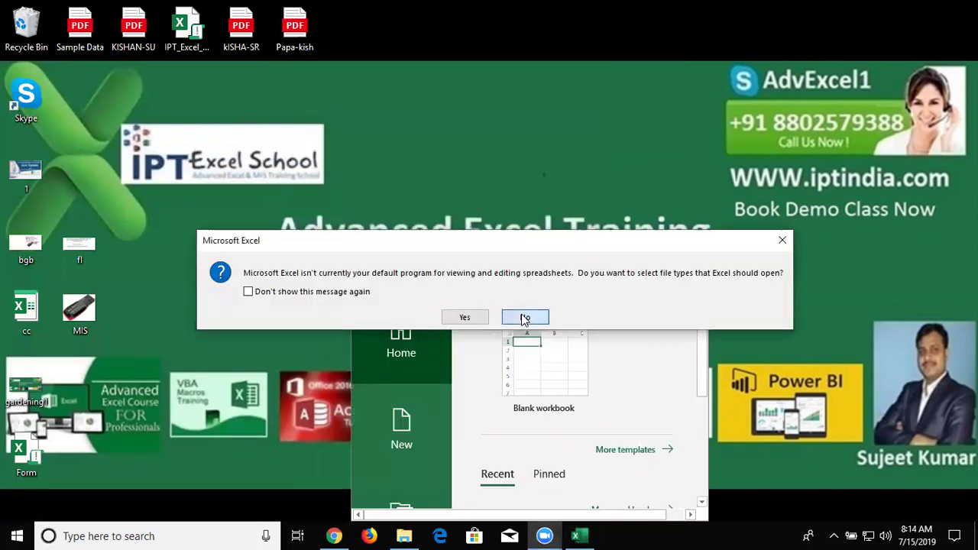
{"action": "left_click", "coordinate": [532, 348]}
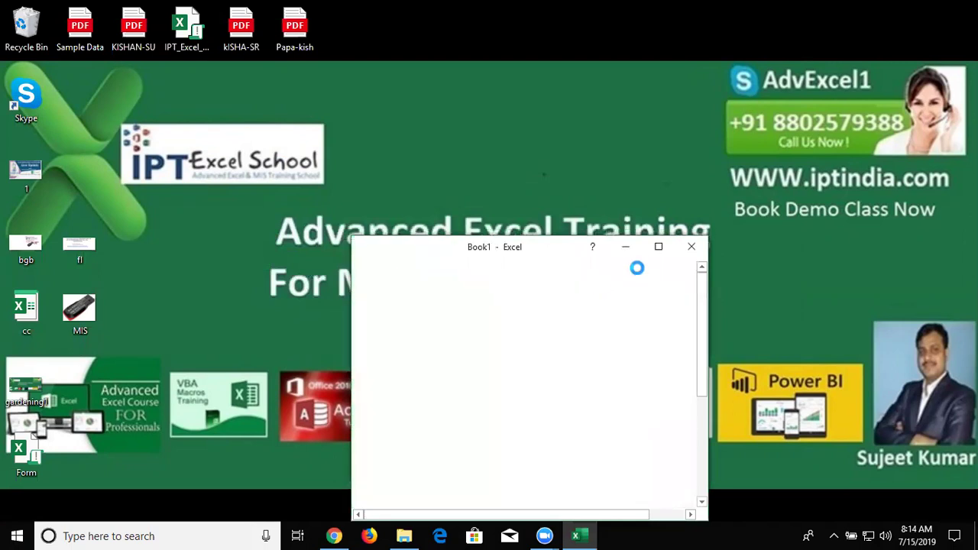
{"action": "left_click", "coordinate": [656, 249]}
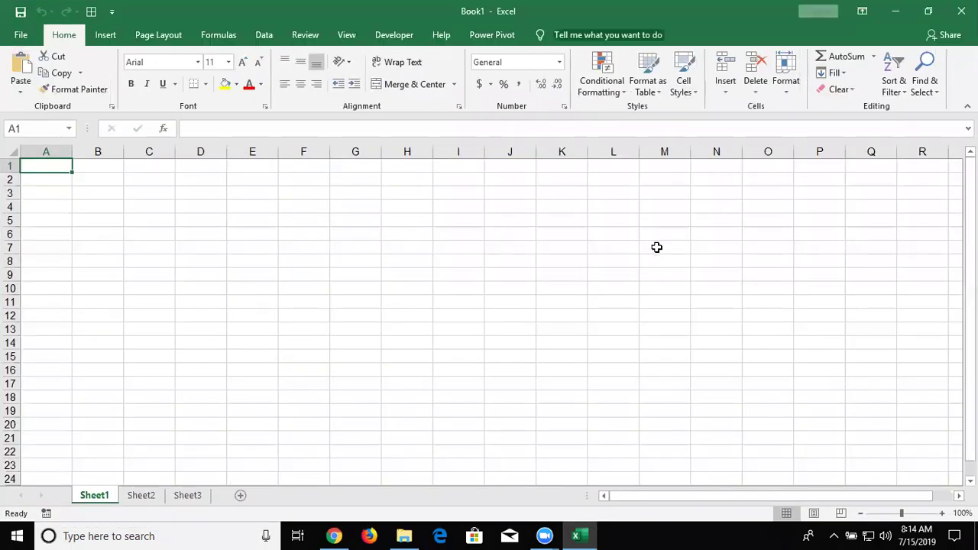
Open the recent Data workbook and look over its Sheet2 and Data sheets.
{"action": "left_click", "coordinate": [19, 36]}
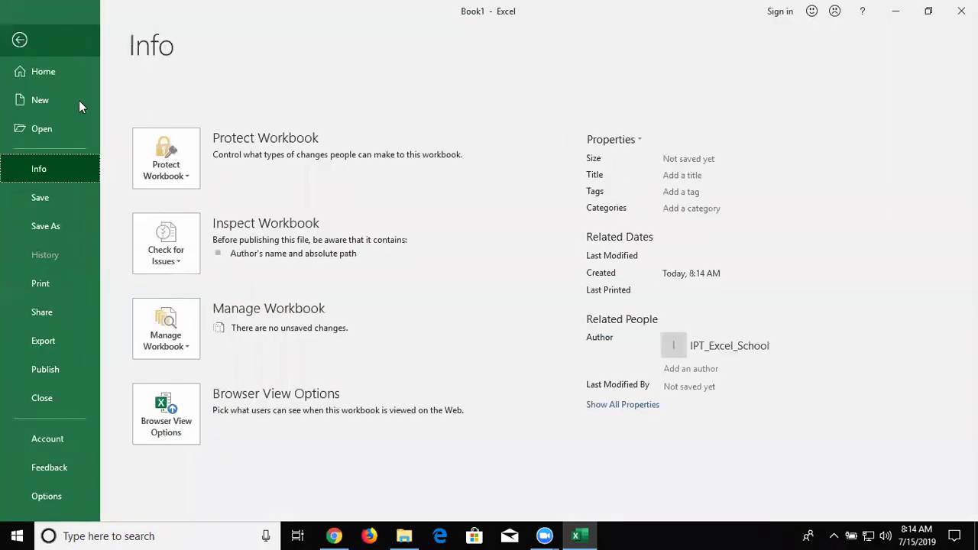
{"action": "left_click", "coordinate": [54, 137]}
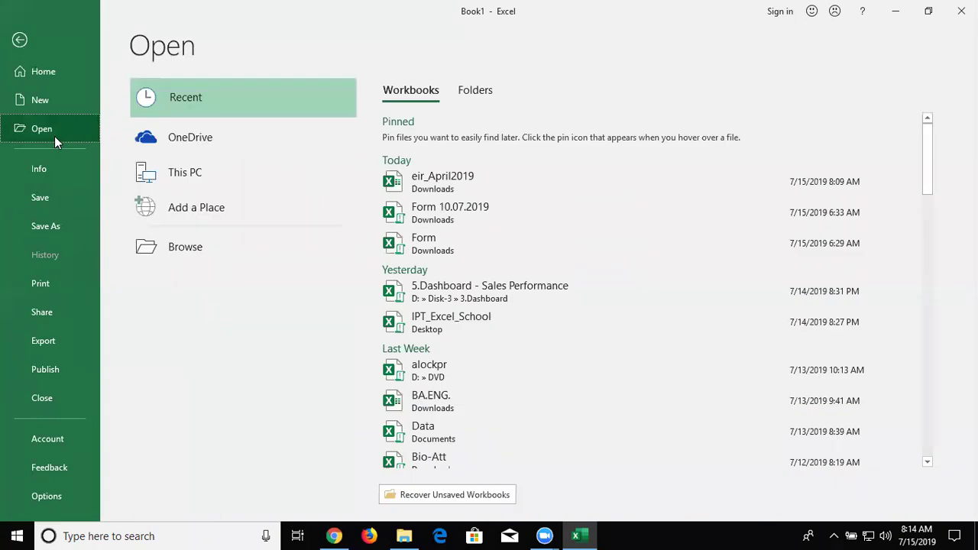
{"action": "left_click", "coordinate": [397, 432]}
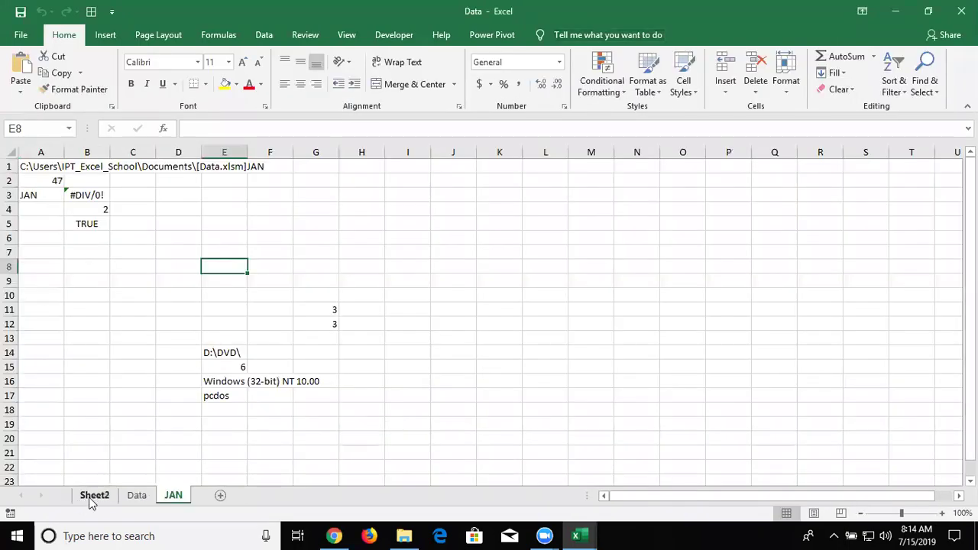
{"action": "left_click", "coordinate": [92, 497]}
{"action": "left_click", "coordinate": [135, 497]}
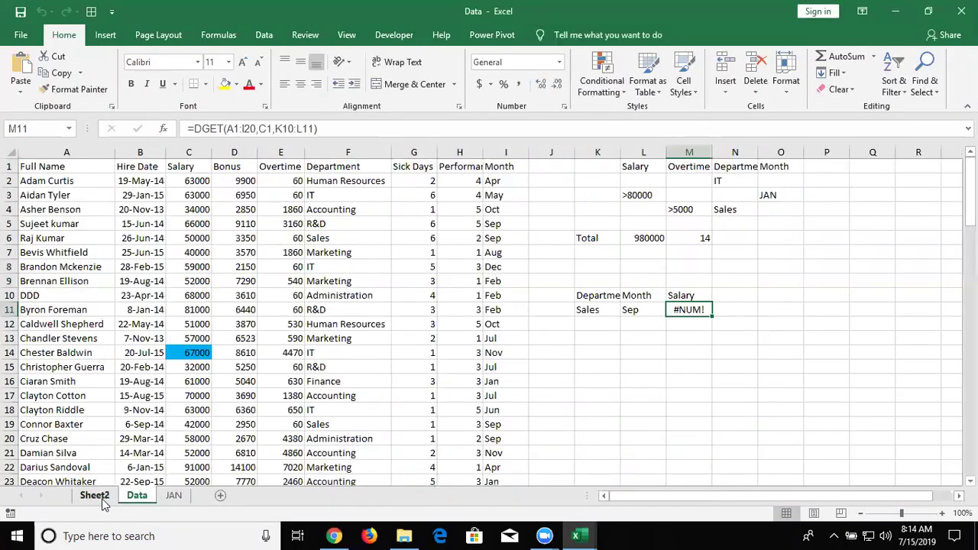
Delete the Sheet2 and JAN sheets from the workbook.
{"action": "left_click", "coordinate": [104, 500]}
{"action": "right_click", "coordinate": [106, 498]}
{"action": "left_click", "coordinate": [149, 366]}
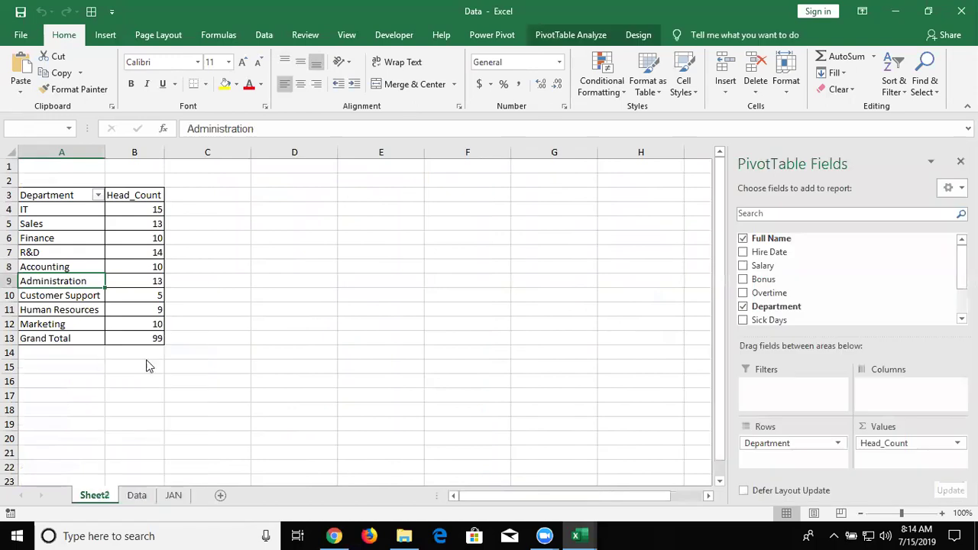
{"action": "left_click", "coordinate": [460, 308]}
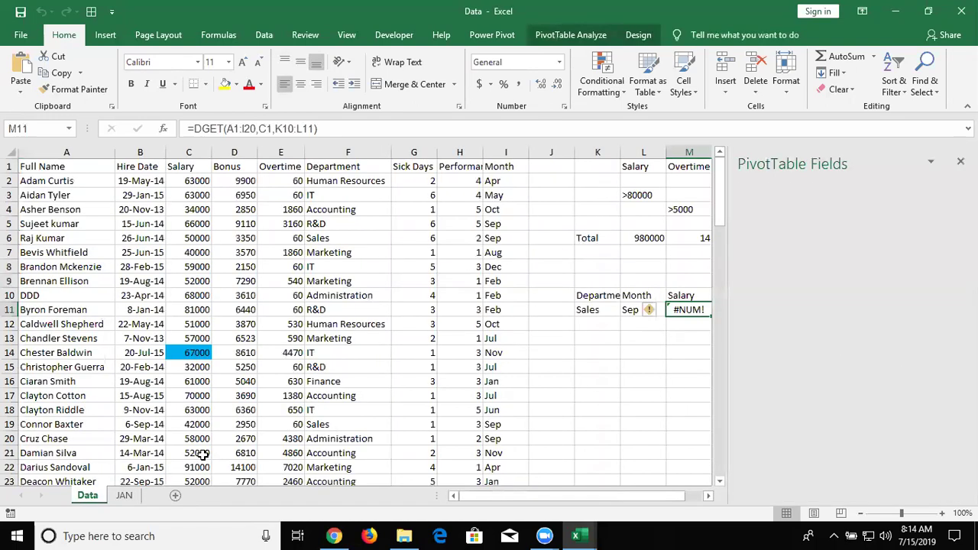
{"action": "left_click", "coordinate": [125, 496]}
{"action": "right_click", "coordinate": [126, 497]}
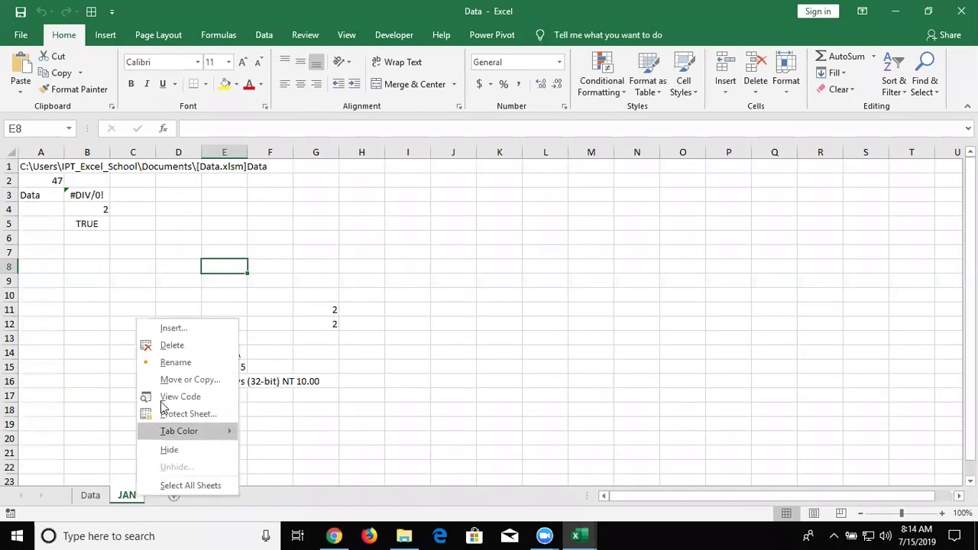
{"action": "left_click", "coordinate": [172, 345]}
{"action": "left_click", "coordinate": [460, 310]}
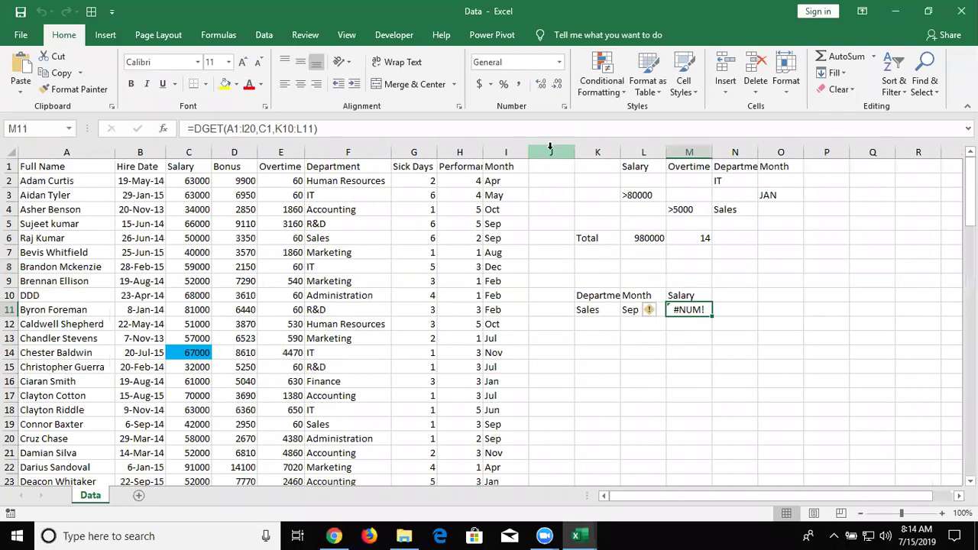
Clear columns J through P and return to cell A1 of the employee table.
{"action": "left_click_drag", "start_coordinate": [550, 147], "coordinate": [825, 191]}
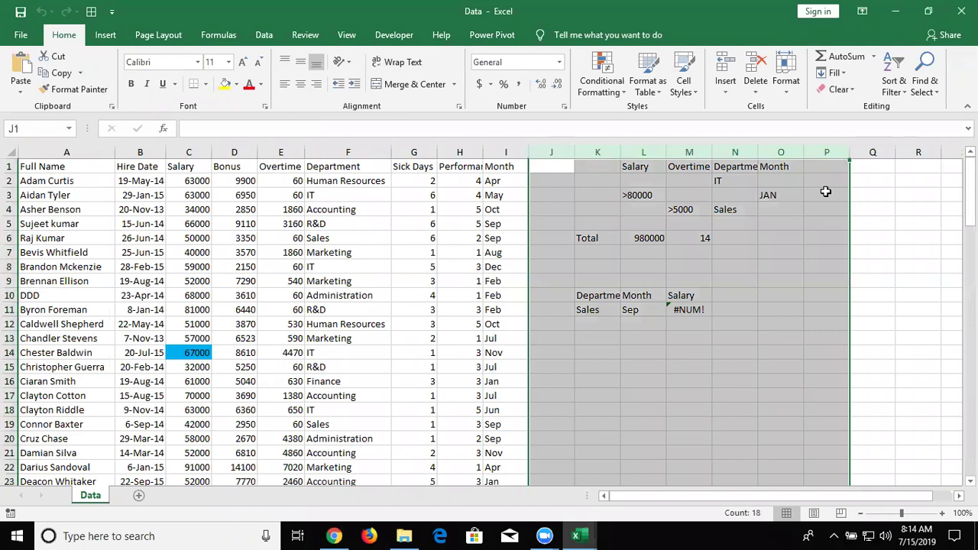
{"action": "key", "text": "Delete"}
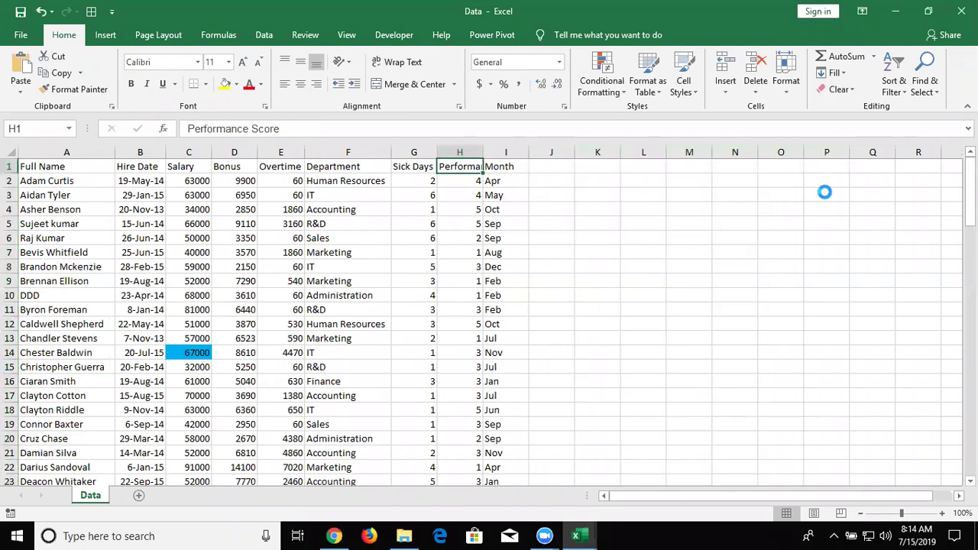
{"action": "left_click", "coordinate": [347, 209]}
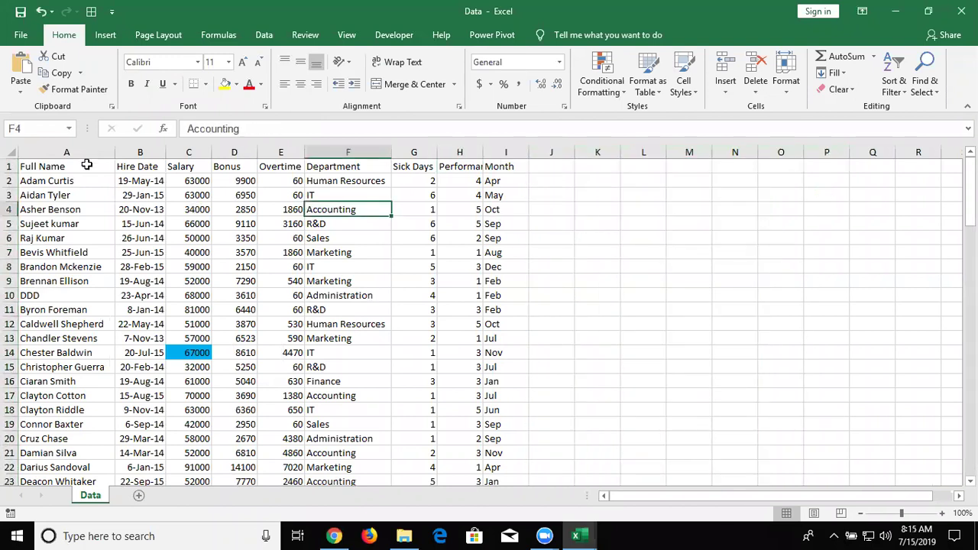
{"action": "left_click", "coordinate": [89, 166]}
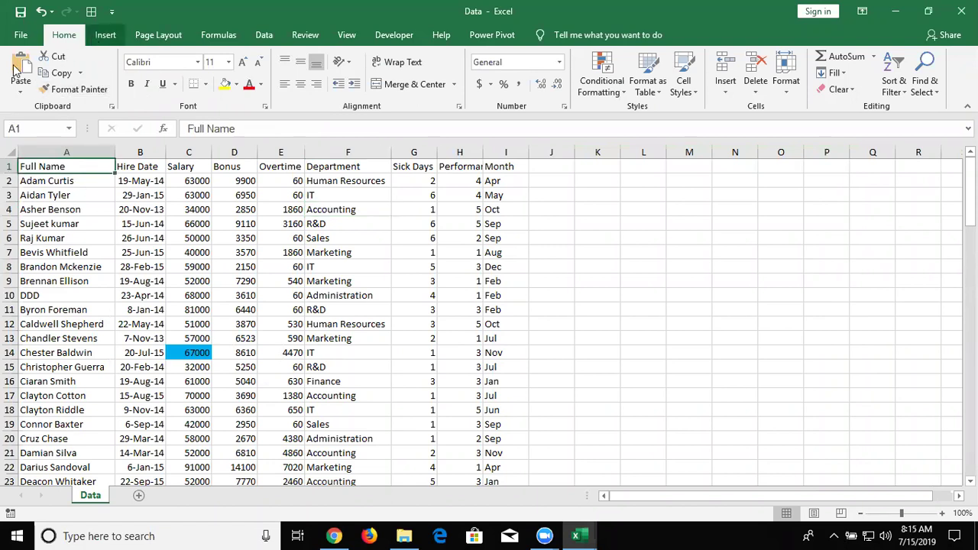
Insert a PivotTable on a new sheet from Data!$A$1:$I$100, summing Salary by Department.
{"action": "left_click", "coordinate": [122, 38]}
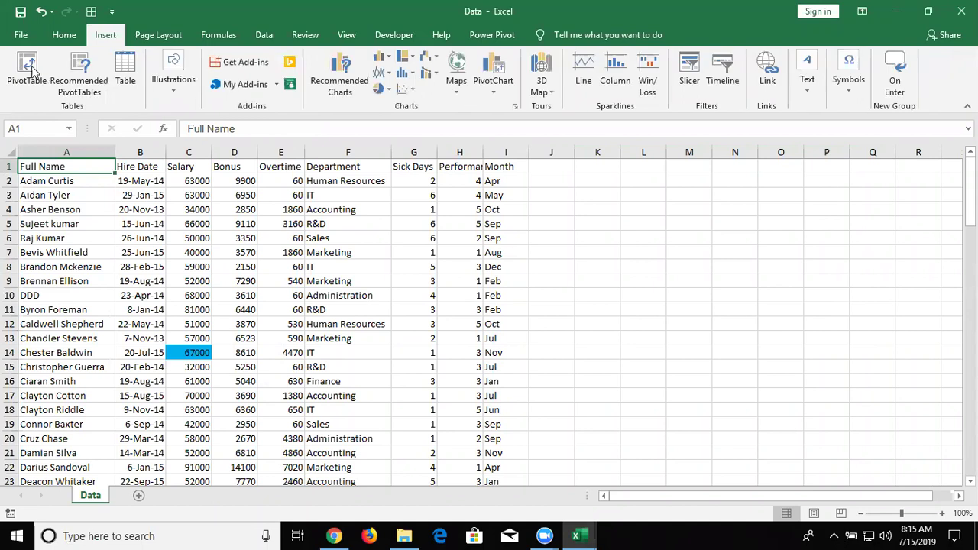
{"action": "left_click", "coordinate": [27, 67]}
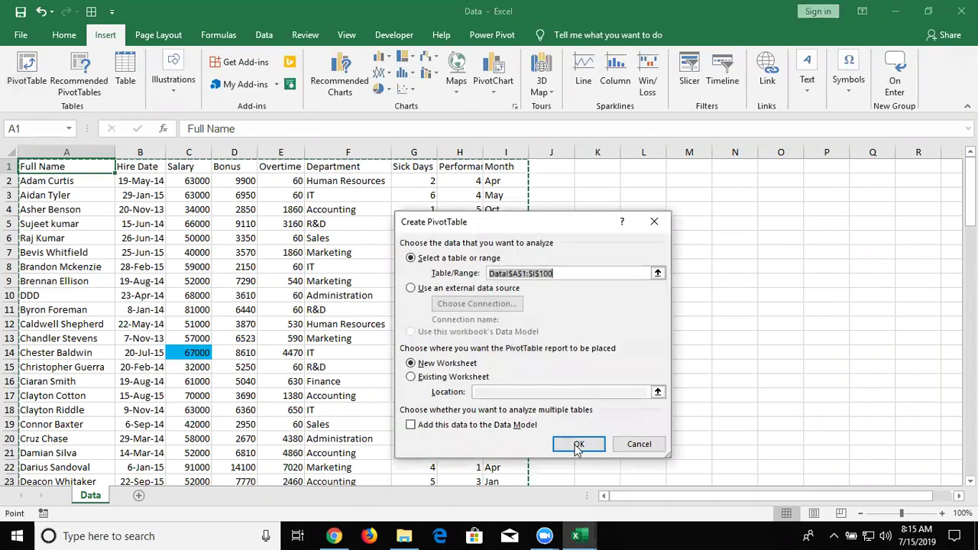
{"action": "left_click", "coordinate": [577, 444]}
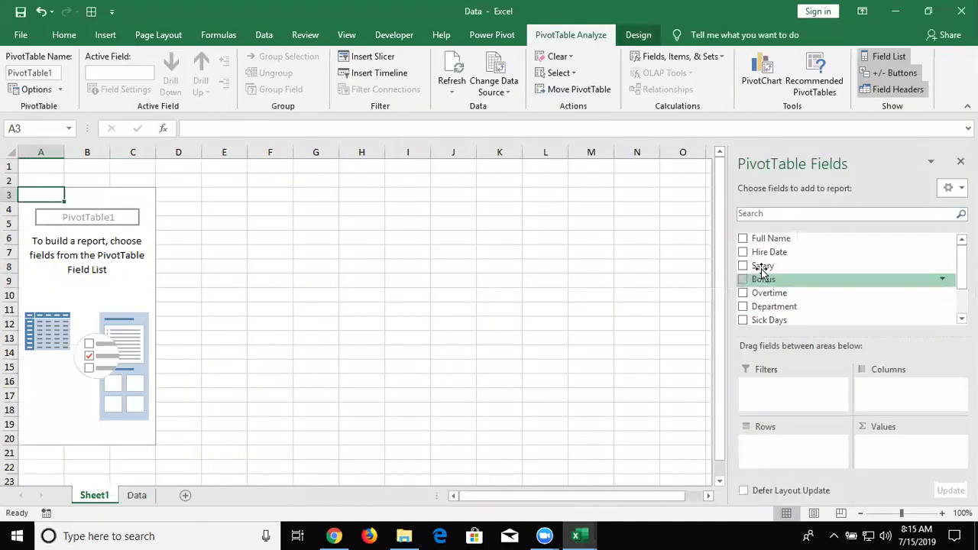
{"action": "left_click_drag", "start_coordinate": [779, 306], "coordinate": [793, 468]}
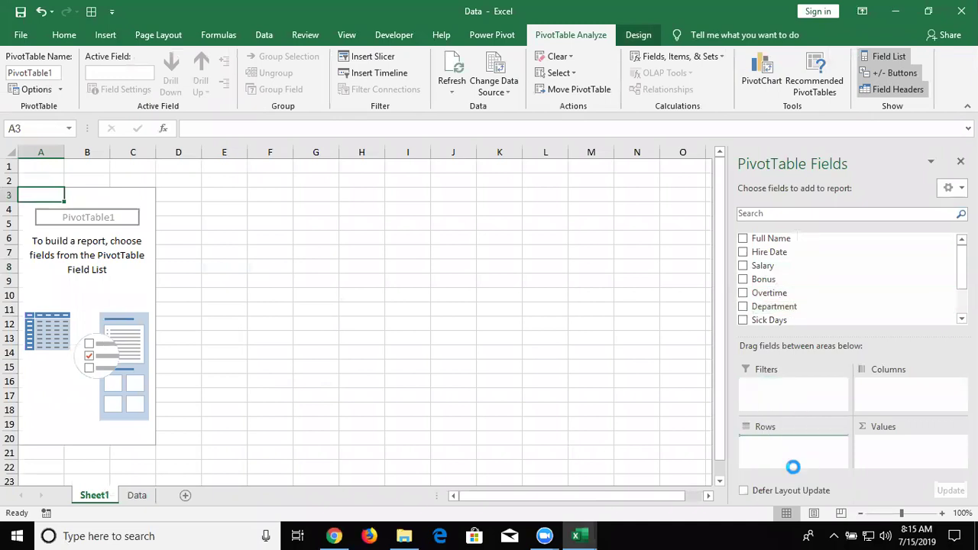
{"action": "left_click_drag", "start_coordinate": [760, 269], "coordinate": [883, 449]}
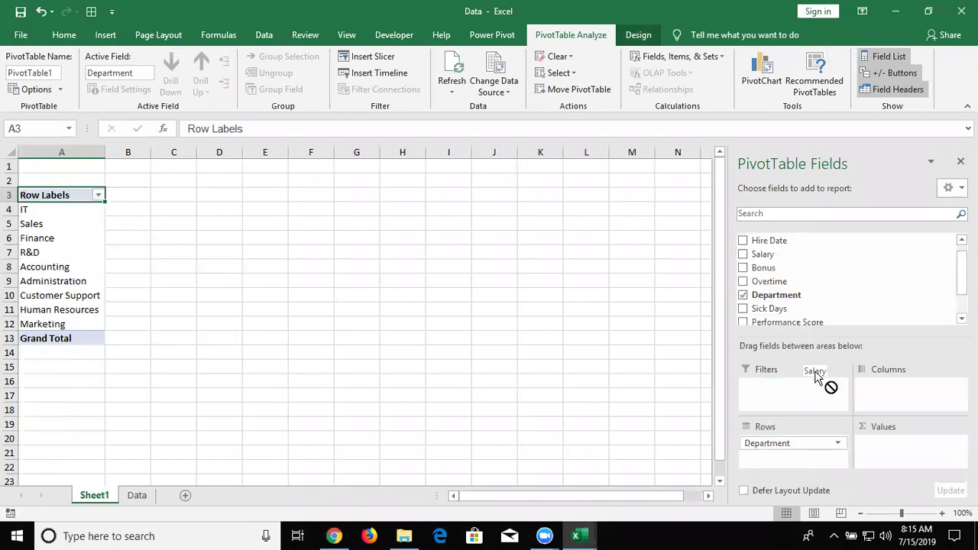
{"action": "left_click", "coordinate": [138, 497]}
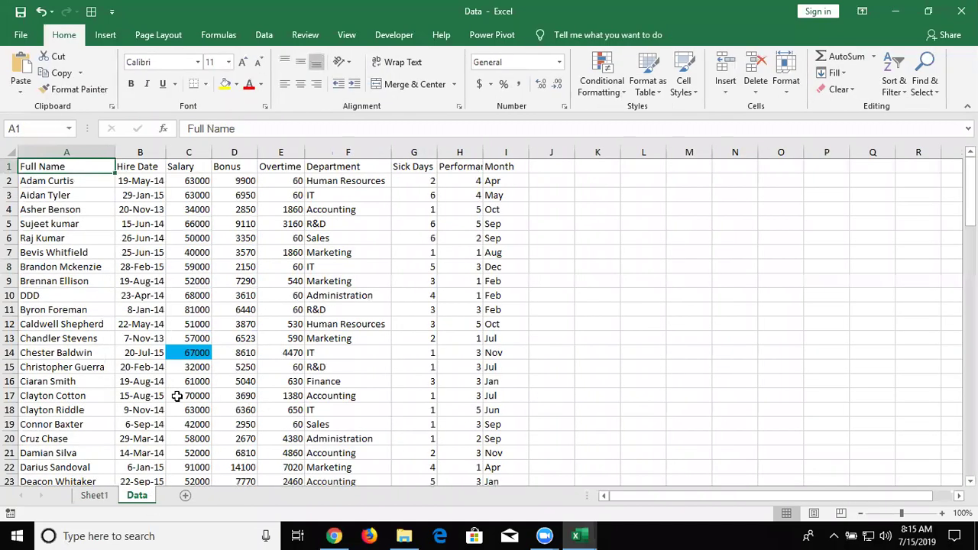
{"action": "left_click_drag", "start_coordinate": [187, 396], "coordinate": [191, 252]}
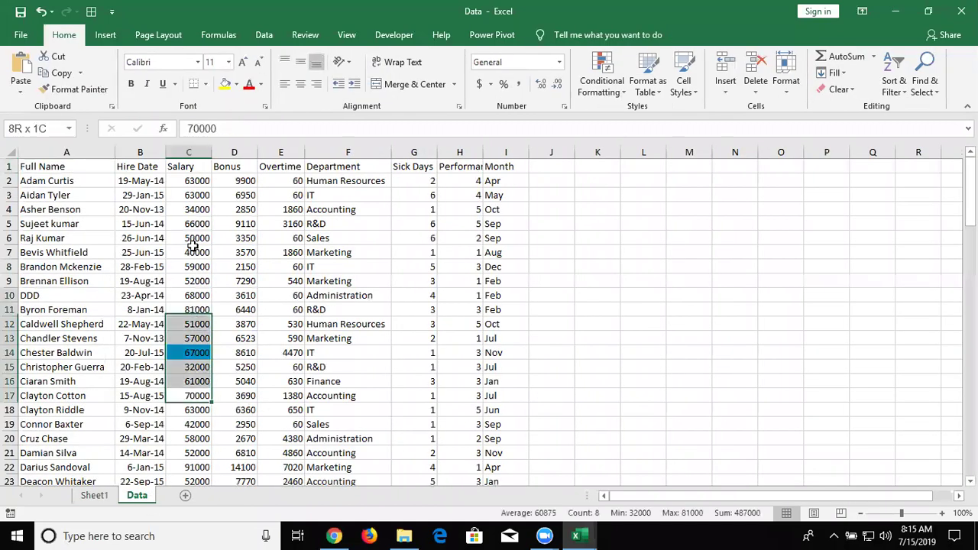
{"action": "left_click", "coordinate": [94, 495]}
{"action": "left_click", "coordinate": [140, 309]}
{"action": "right_click", "coordinate": [145, 312]}
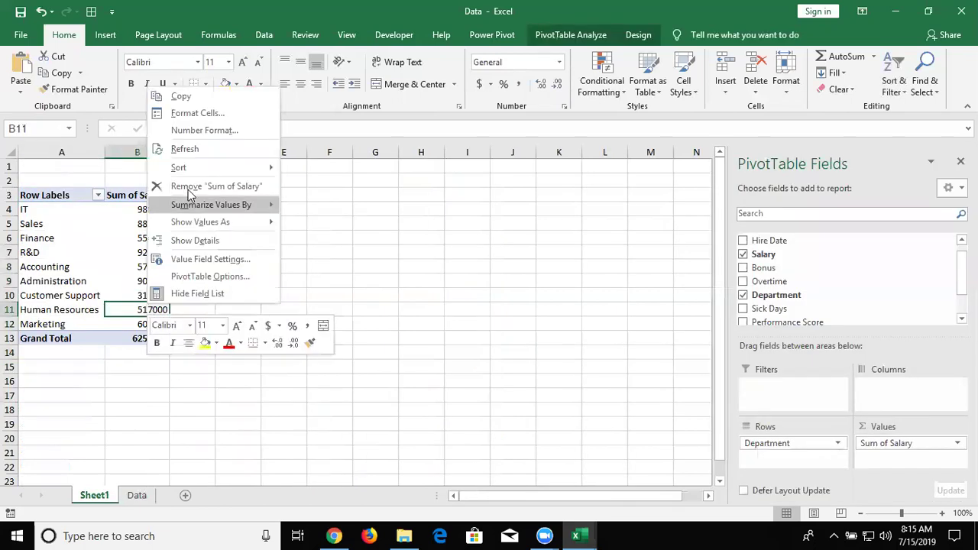
{"action": "left_click", "coordinate": [195, 150]}
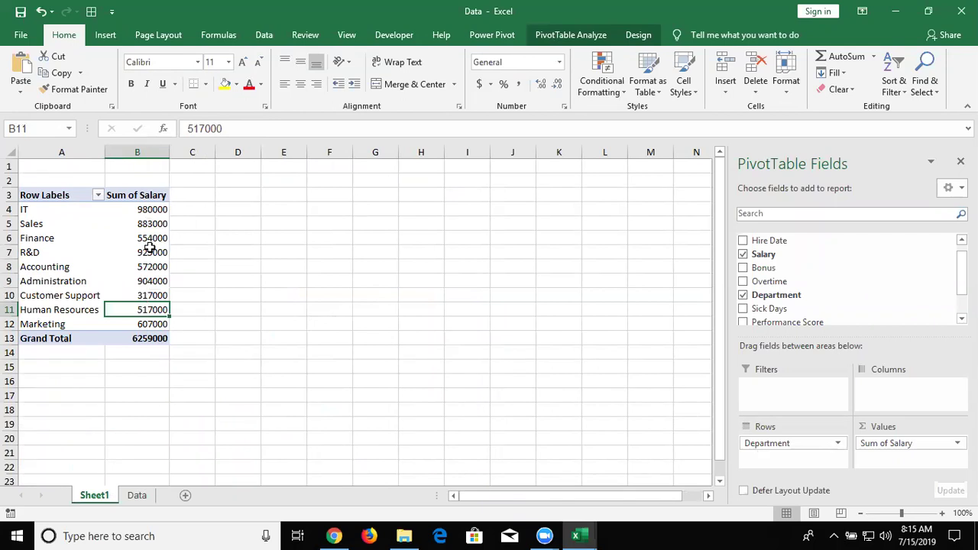
{"action": "mouse_move", "coordinate": [149, 247]}
{"action": "left_click", "coordinate": [141, 498]}
{"action": "scroll", "coordinate": [94, 452], "scroll_direction": "down", "scroll_amount": 6}
{"action": "scroll", "coordinate": [91, 450], "scroll_direction": "down", "scroll_amount": 18}
{"action": "scroll", "coordinate": [88, 448], "scroll_direction": "down", "scroll_amount": 13}
{"action": "scroll", "coordinate": [59, 360], "scroll_direction": "up", "scroll_amount": 3}
{"action": "scroll", "coordinate": [57, 322], "scroll_direction": "up", "scroll_amount": 2}
{"action": "scroll", "coordinate": [51, 281], "scroll_direction": "up", "scroll_amount": 2}
{"action": "mouse_move", "coordinate": [51, 266]}
{"action": "left_mouse_down"}
{"action": "mouse_move", "coordinate": [486, 325]}
{"action": "mouse_move", "coordinate": [475, 324]}
{"action": "left_mouse_up"}
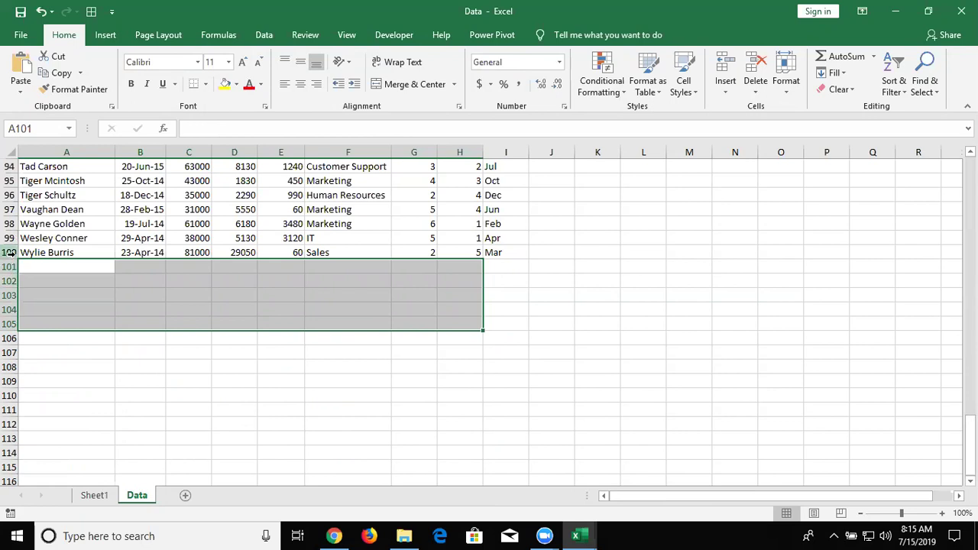
Review the salary PivotTable's Change Data Source settings and cancel without changes.
{"action": "left_click", "coordinate": [97, 497]}
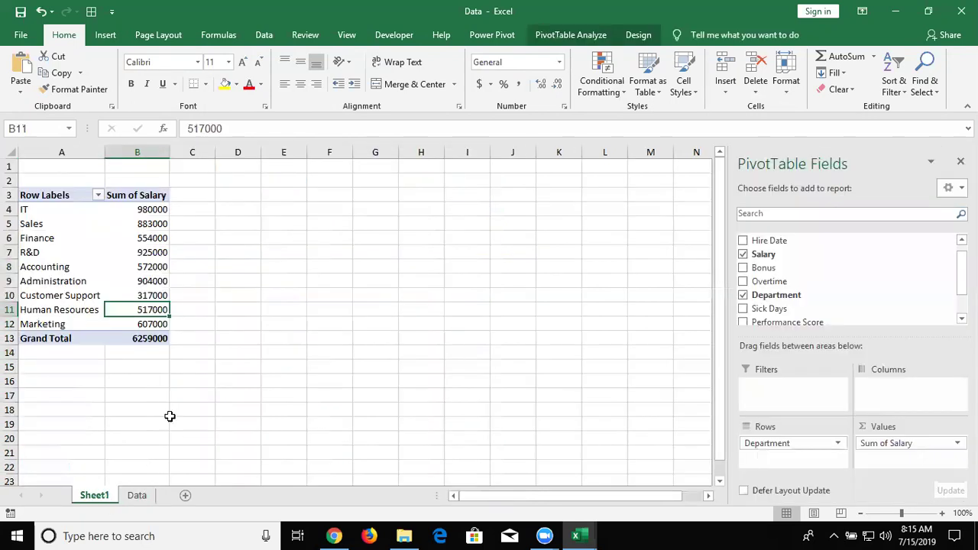
{"action": "left_click", "coordinate": [569, 35]}
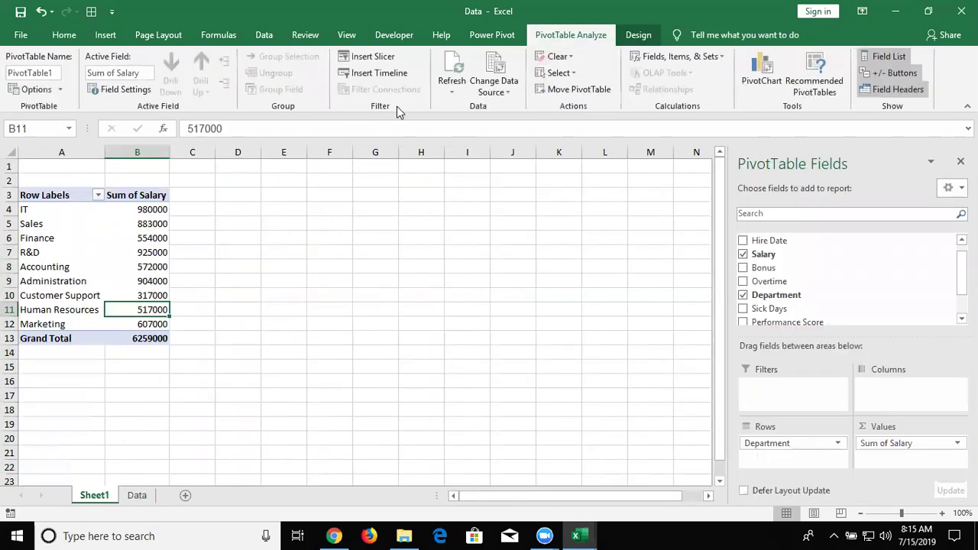
{"action": "left_click", "coordinate": [494, 90]}
{"action": "left_click", "coordinate": [504, 112]}
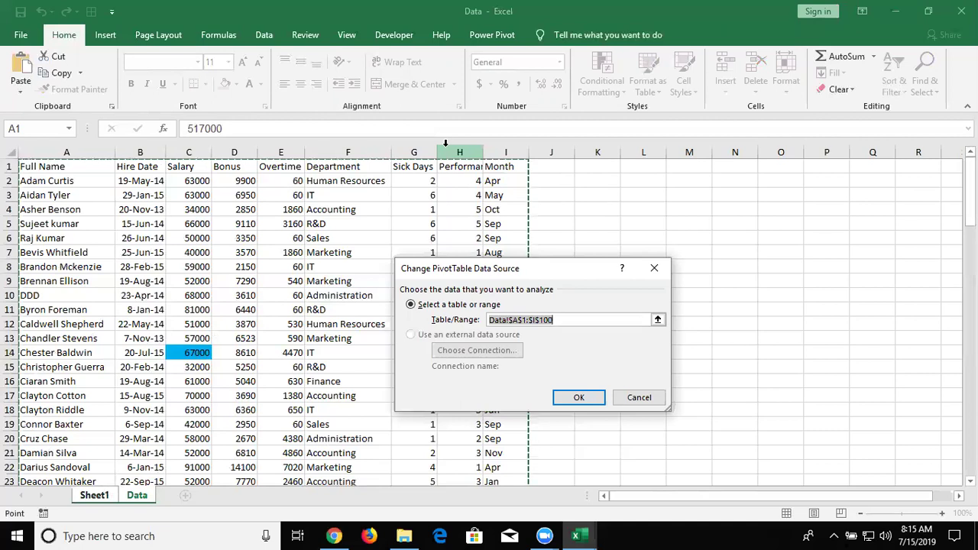
{"action": "left_click", "coordinate": [670, 264]}
Delete Sheet1 along with its PivotTable.
{"action": "right_click", "coordinate": [115, 497]}
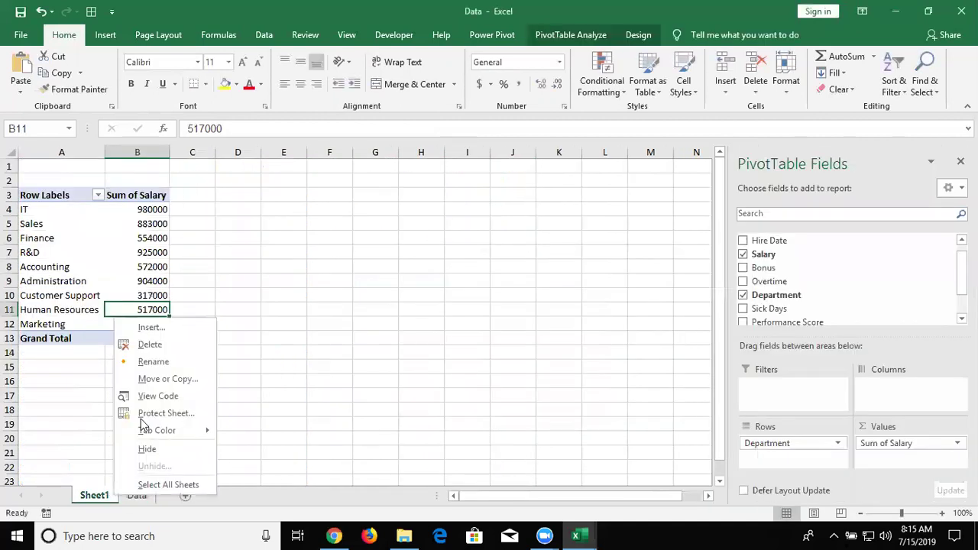
{"action": "left_click", "coordinate": [150, 345]}
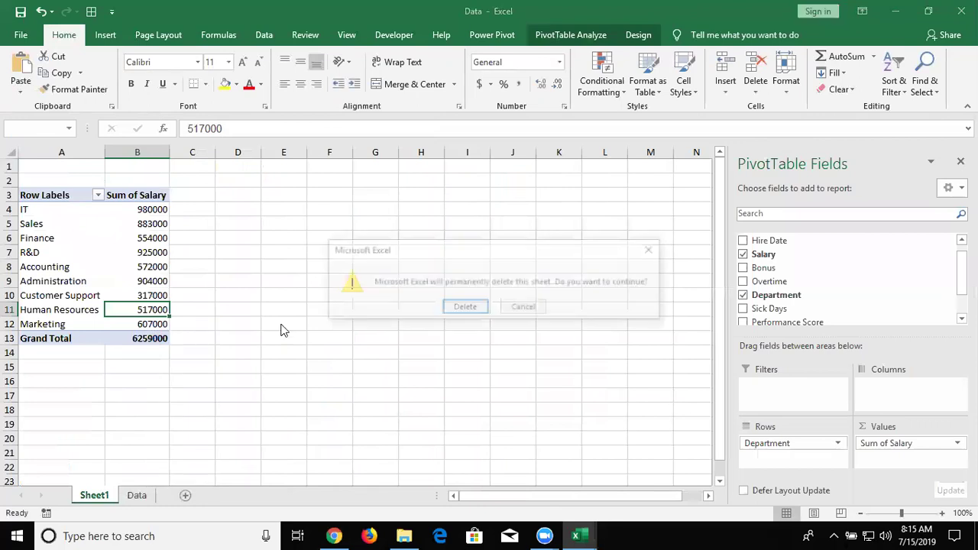
{"action": "left_click", "coordinate": [451, 309]}
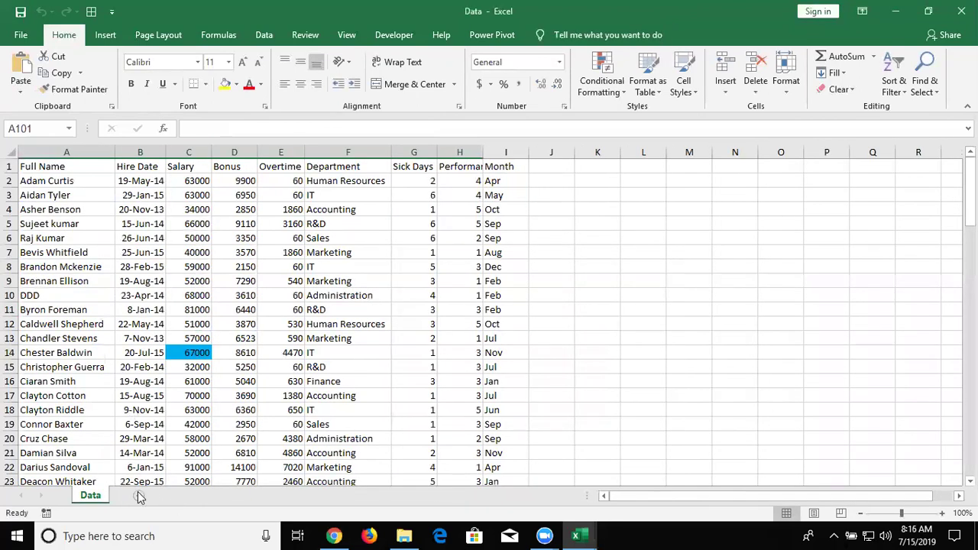
Add a new blank Sheet2 beside the Data sheet.
{"action": "left_click", "coordinate": [139, 497]}
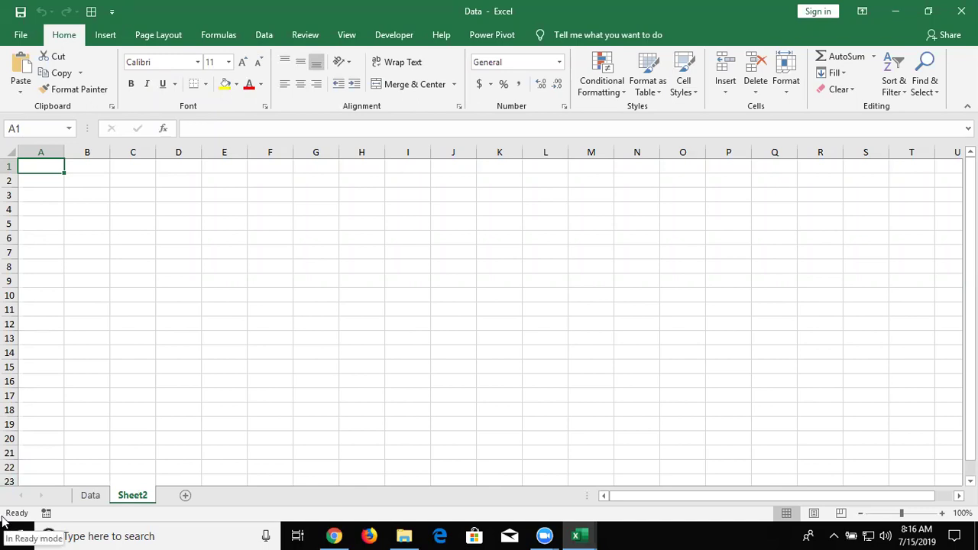
{"action": "left_click", "coordinate": [104, 35]}
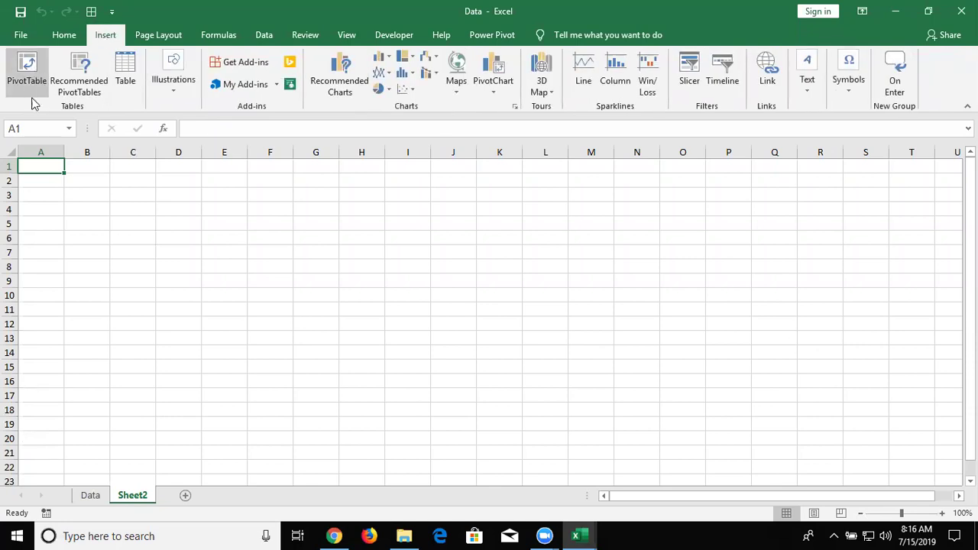
Begin a new PivotTable using an external data source and list the existing connections.
{"action": "left_click", "coordinate": [27, 68]}
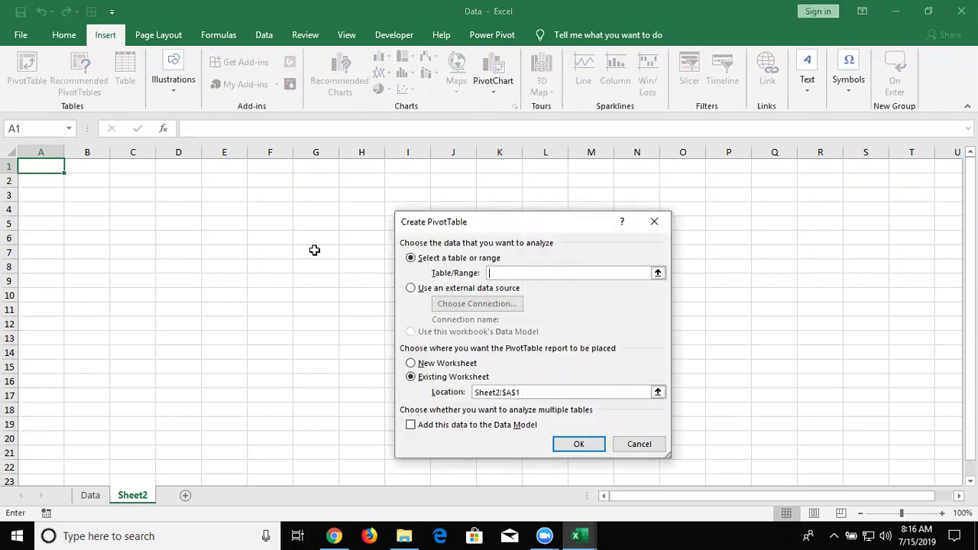
{"action": "left_click", "coordinate": [410, 288]}
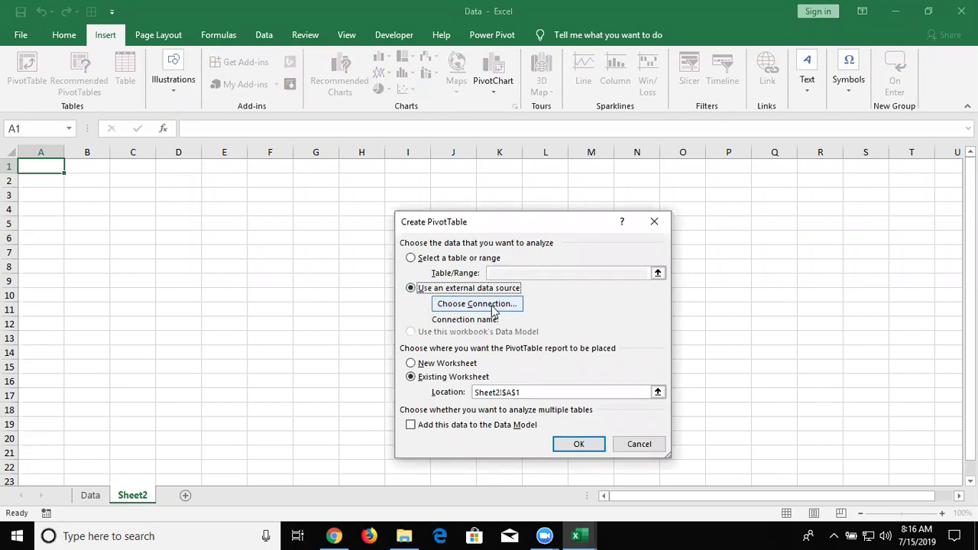
{"action": "left_click", "coordinate": [493, 306]}
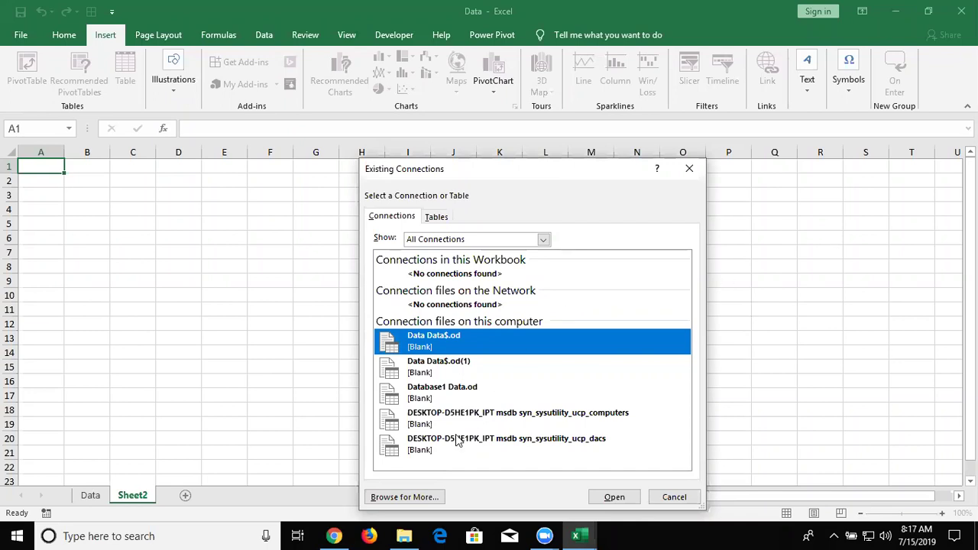
Browse to Documents, pick the Data workbook, and choose its Data$ table as the source.
{"action": "left_click", "coordinate": [426, 499]}
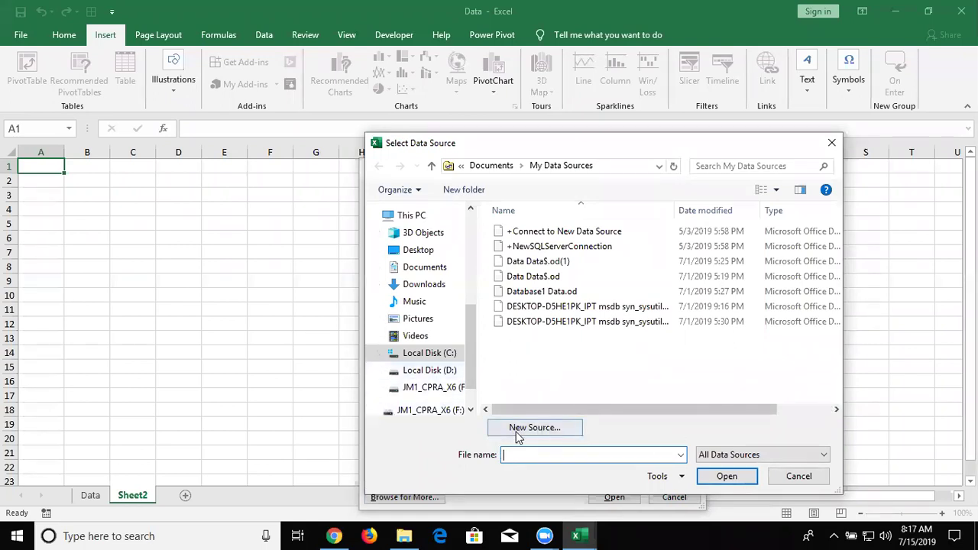
{"action": "left_click", "coordinate": [411, 270]}
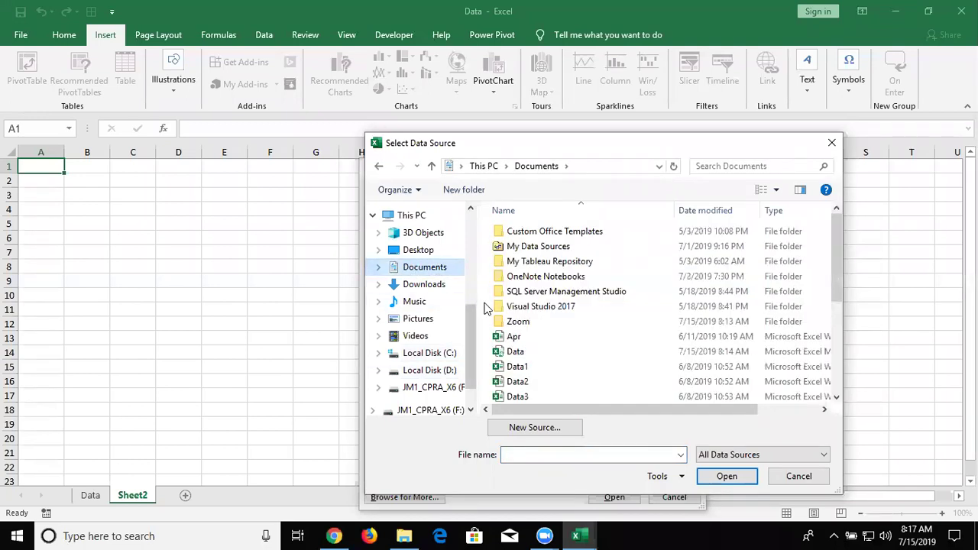
{"action": "left_click", "coordinate": [534, 354]}
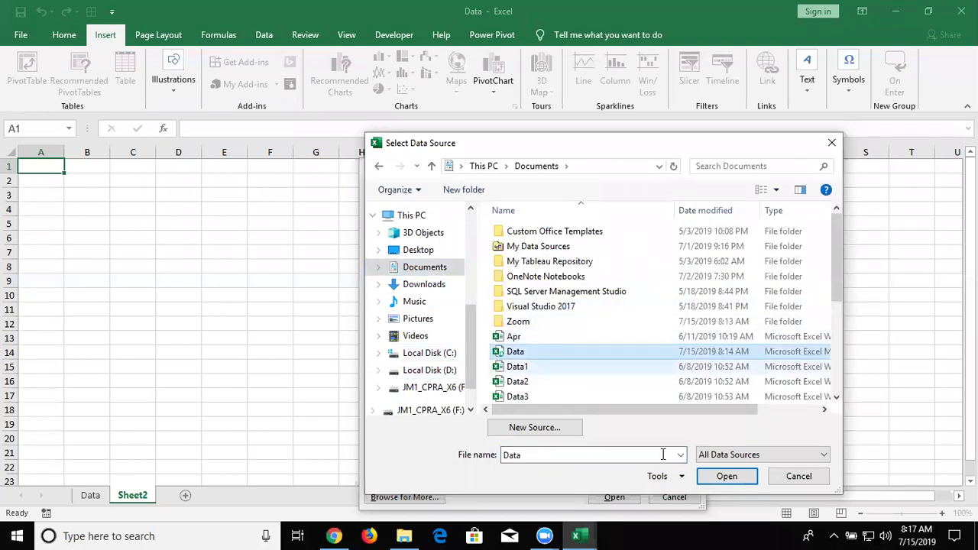
{"action": "left_click", "coordinate": [716, 476]}
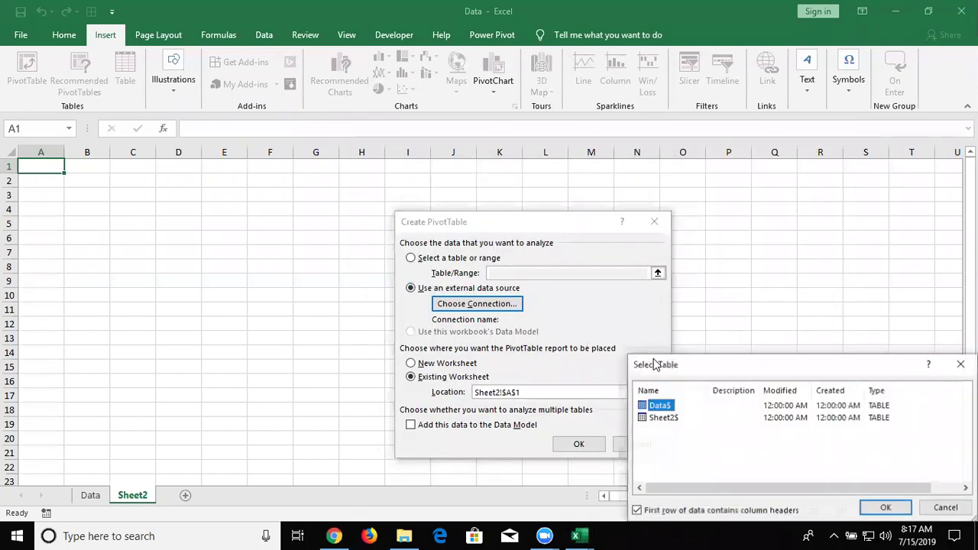
{"action": "left_click_drag", "start_coordinate": [654, 361], "coordinate": [608, 237]}
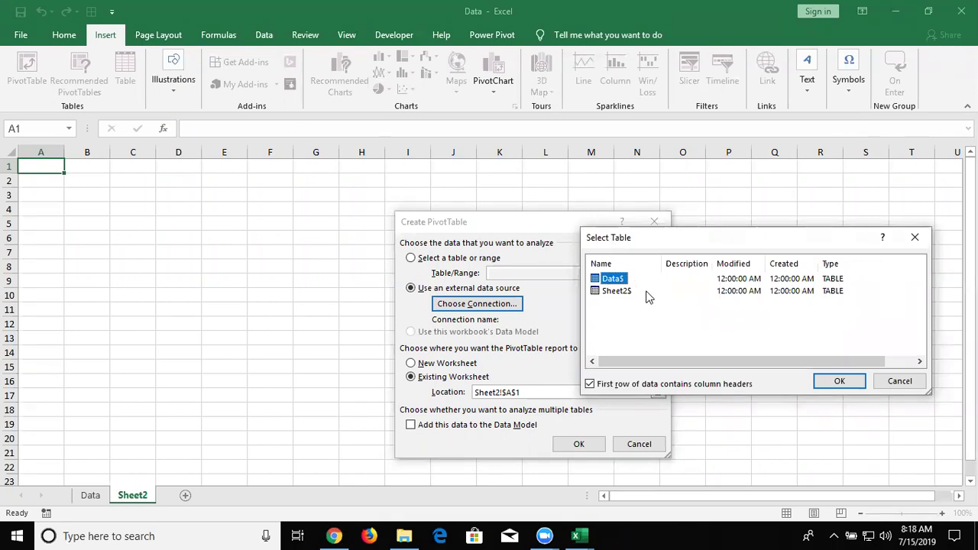
{"action": "left_click", "coordinate": [840, 384]}
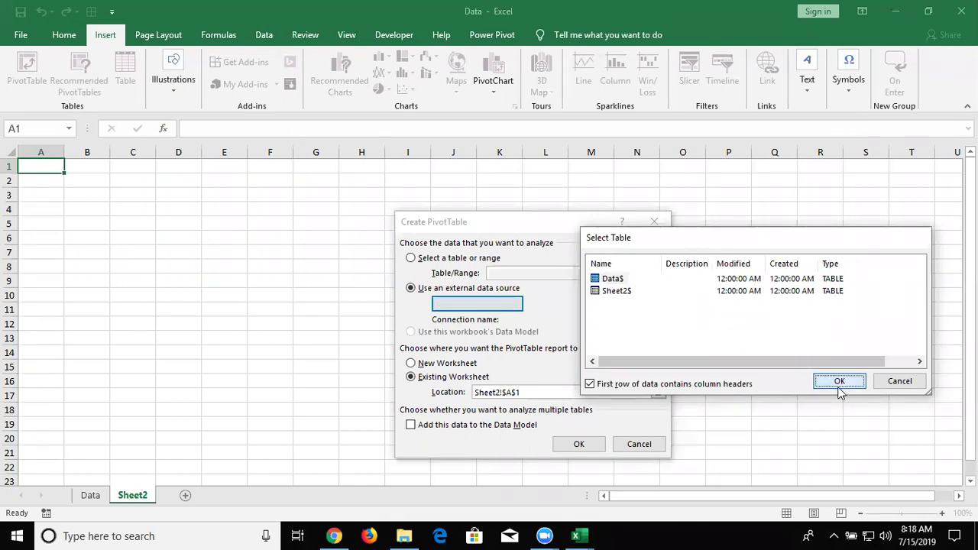
Create the PivotTable from the Data connection with Department in Rows and Salary in Values.
{"action": "left_click", "coordinate": [581, 446]}
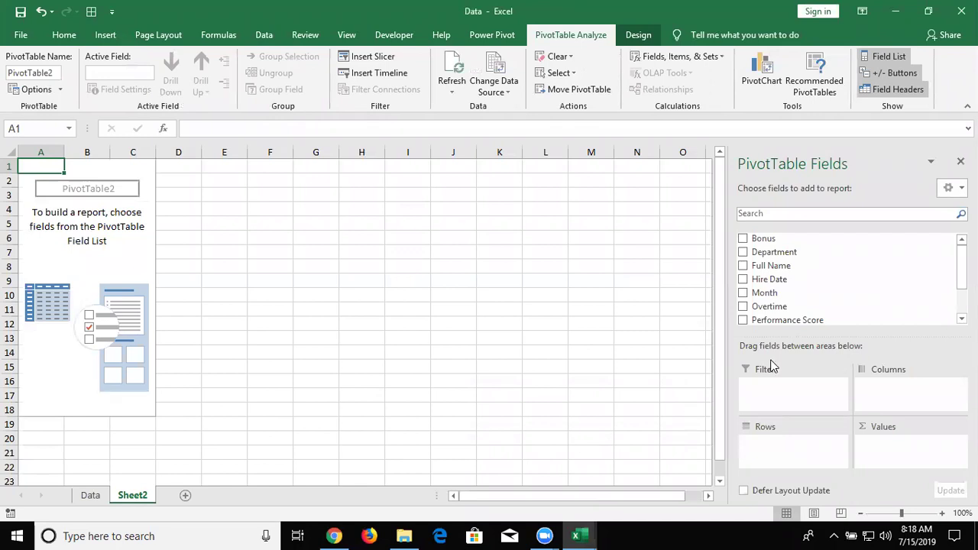
{"action": "left_click_drag", "start_coordinate": [772, 254], "coordinate": [773, 450]}
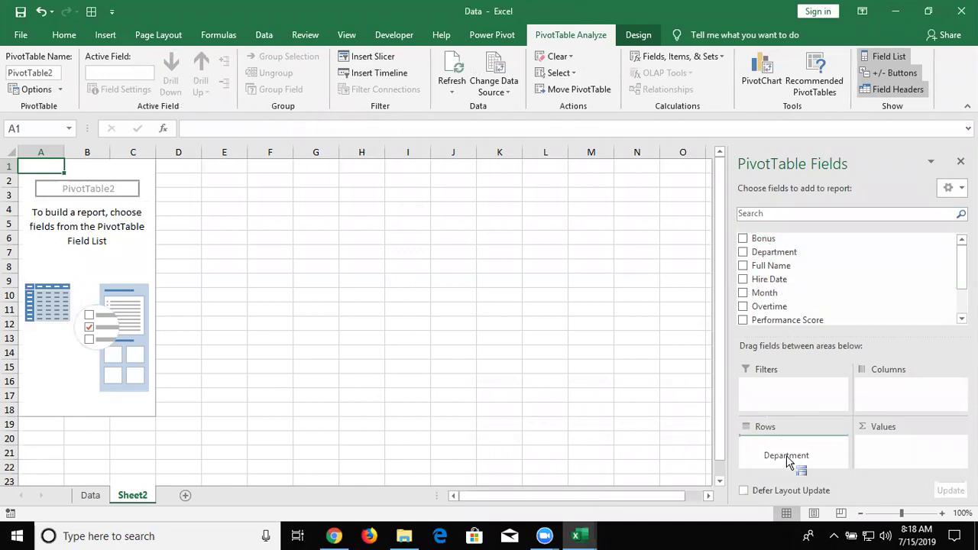
{"action": "scroll", "coordinate": [768, 274], "scroll_direction": "down", "scroll_amount": 1}
{"action": "scroll", "coordinate": [768, 273], "scroll_direction": "down", "scroll_amount": 1}
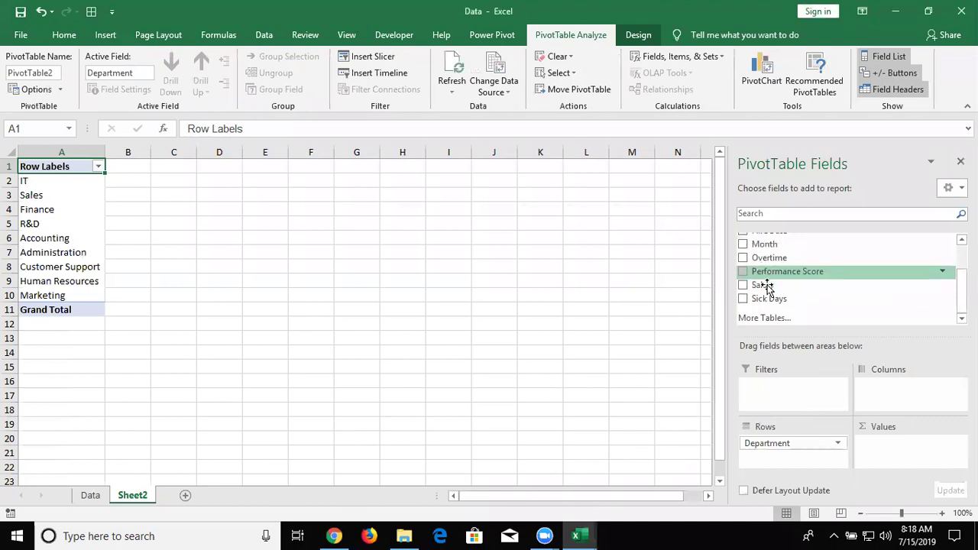
{"action": "left_click_drag", "start_coordinate": [764, 285], "coordinate": [888, 452]}
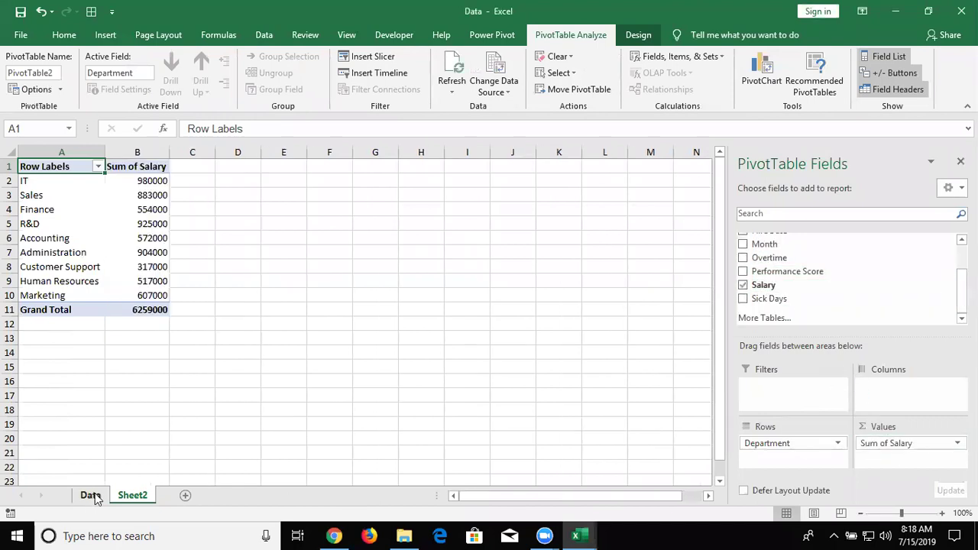
On the Data sheet's empty row 101, enter the new employee's name, today's date and salary 25000.
{"action": "left_click", "coordinate": [90, 495]}
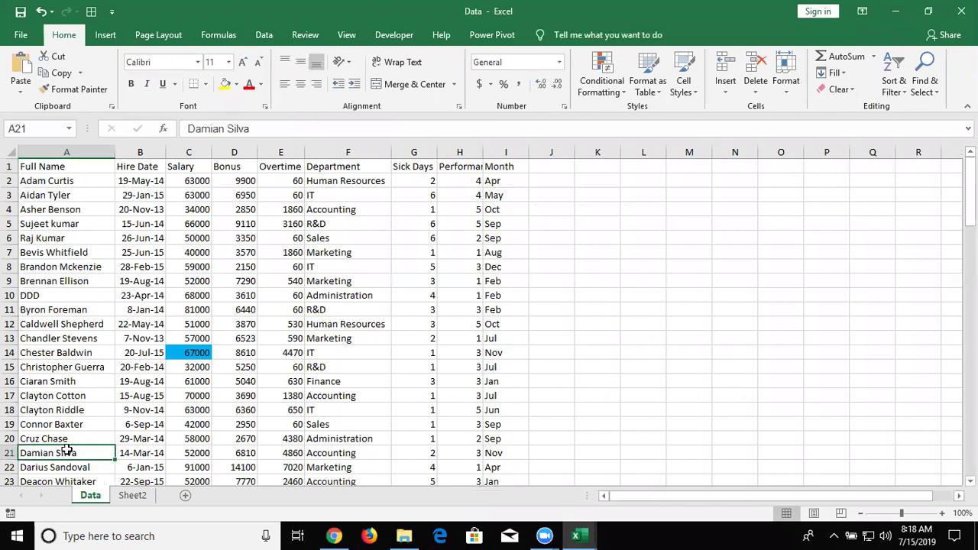
{"action": "key", "text": "ctrl+Down"}
{"action": "key", "text": "Down"}
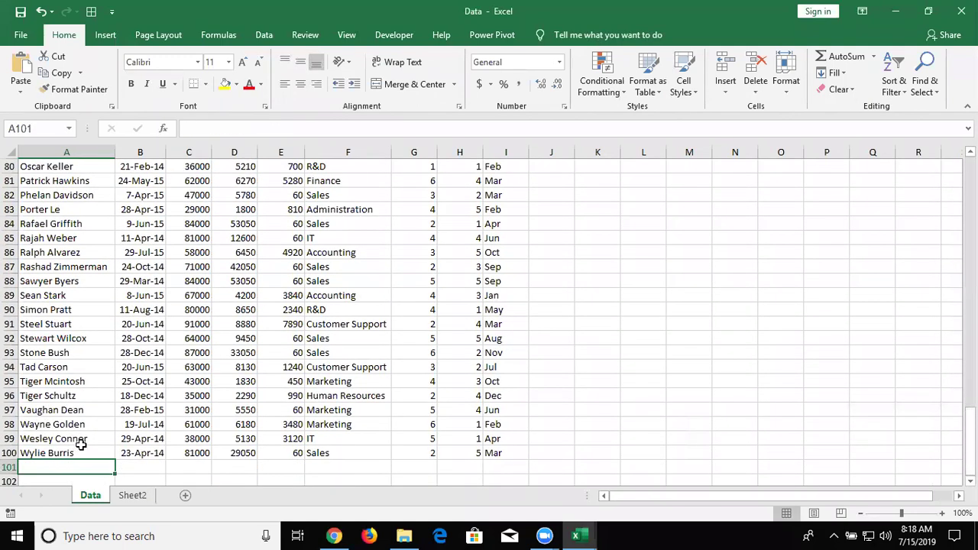
{"action": "type", "text": "Puja"}
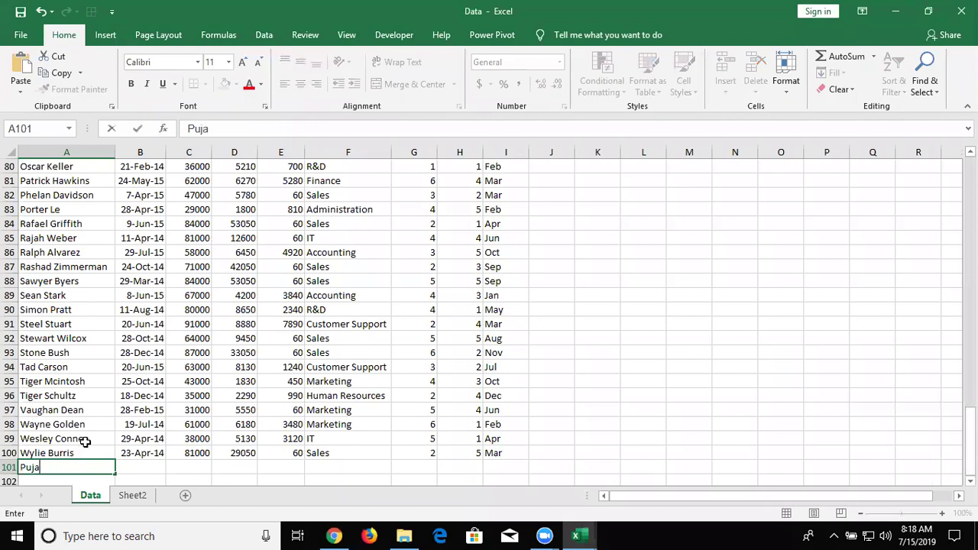
{"action": "key", "text": "Tab"}
{"action": "key", "text": "ctrl+semicolon"}
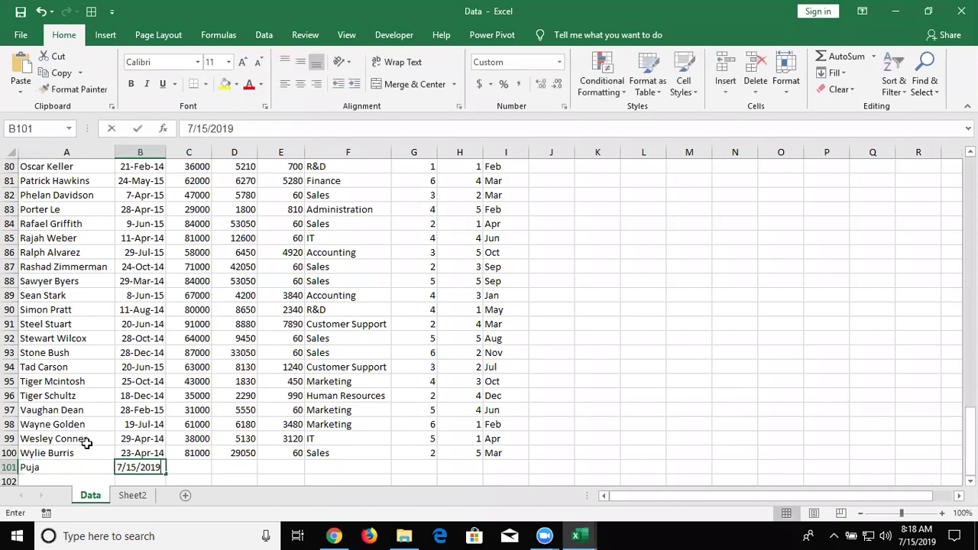
{"action": "key", "text": "Tab"}
{"action": "type", "text": "25000"}
{"action": "key", "text": "Tab"}
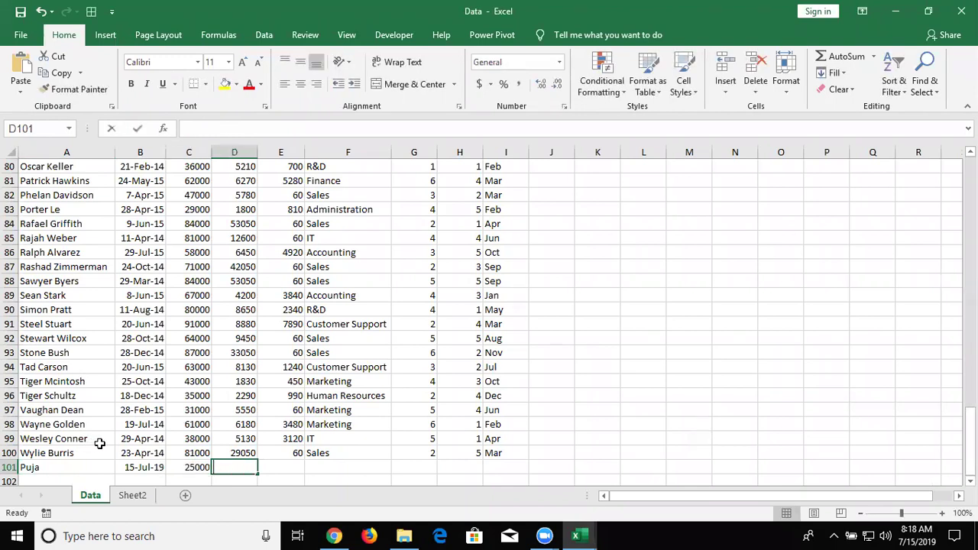
Complete row 101 with bonus 3601, overtime 4587, department TRG, 2, 3 and month Apr.
{"action": "type", "text": "3601"}
{"action": "key", "text": "Tab"}
{"action": "type", "text": "4587"}
{"action": "key", "text": "Tab"}
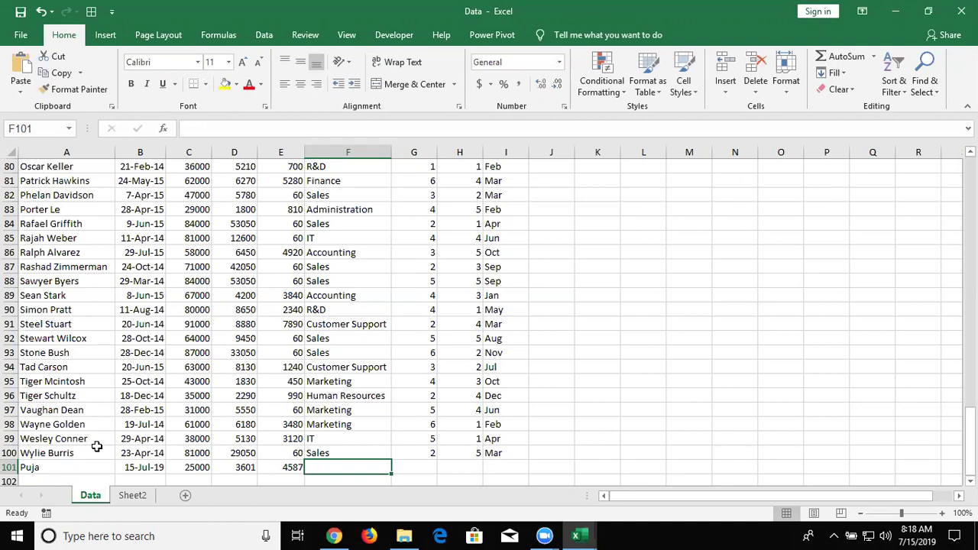
{"action": "type", "text": "TRG"}
{"action": "key", "text": "Tab"}
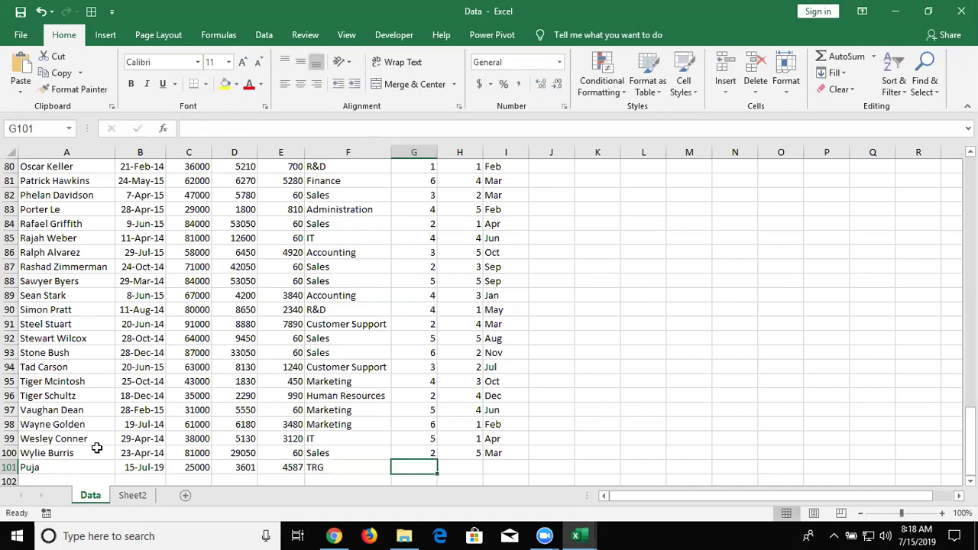
{"action": "type", "text": "2"}
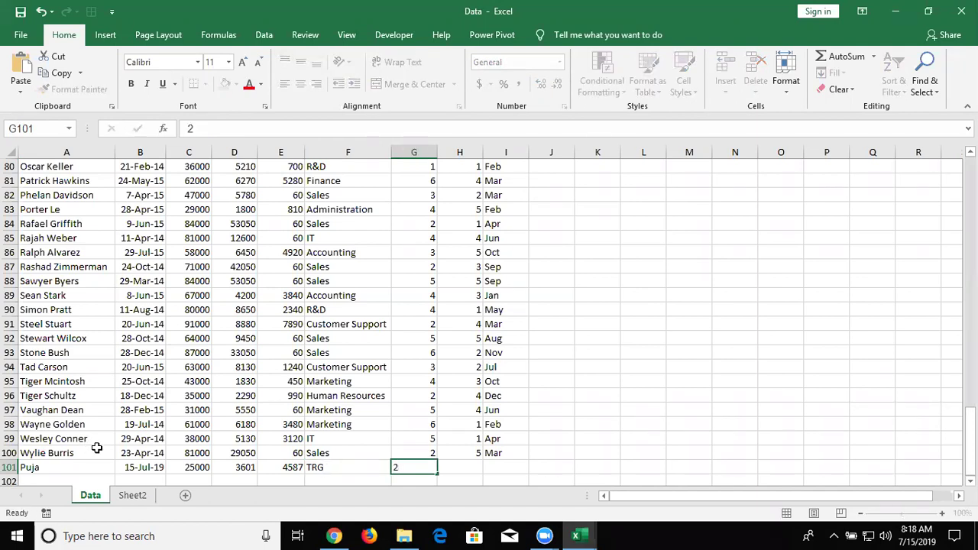
{"action": "key", "text": "Tab"}
{"action": "type", "text": "3"}
{"action": "key", "text": "Tab"}
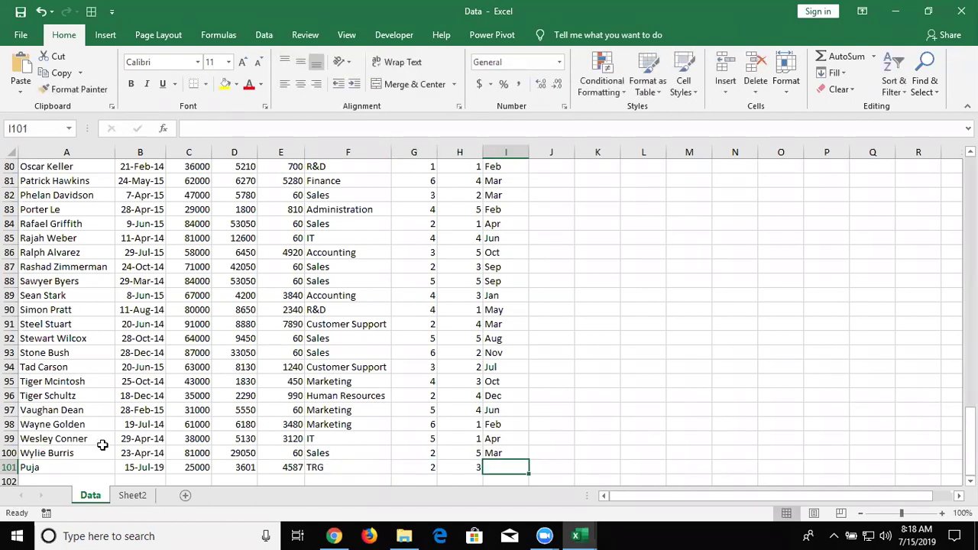
{"action": "type", "text": "Apr"}
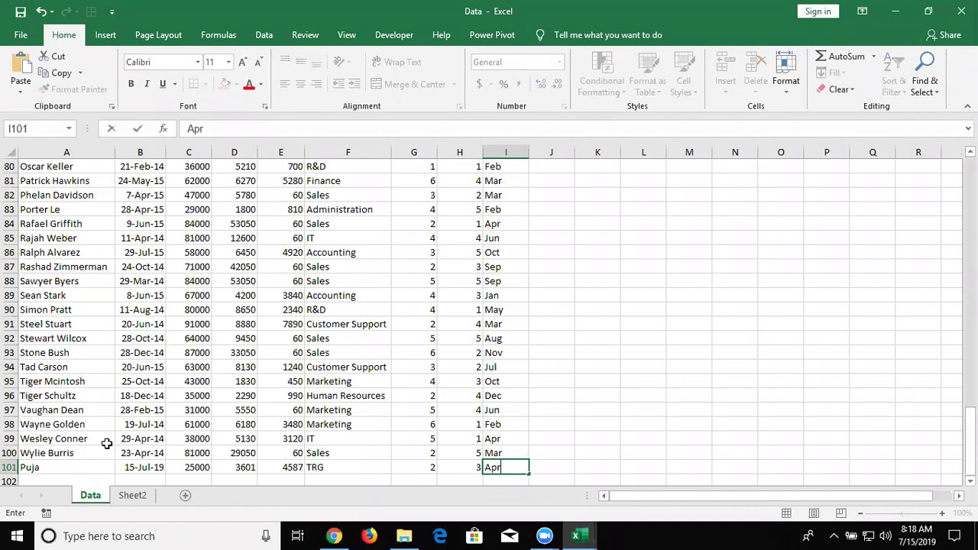
{"action": "key", "text": "Return"}
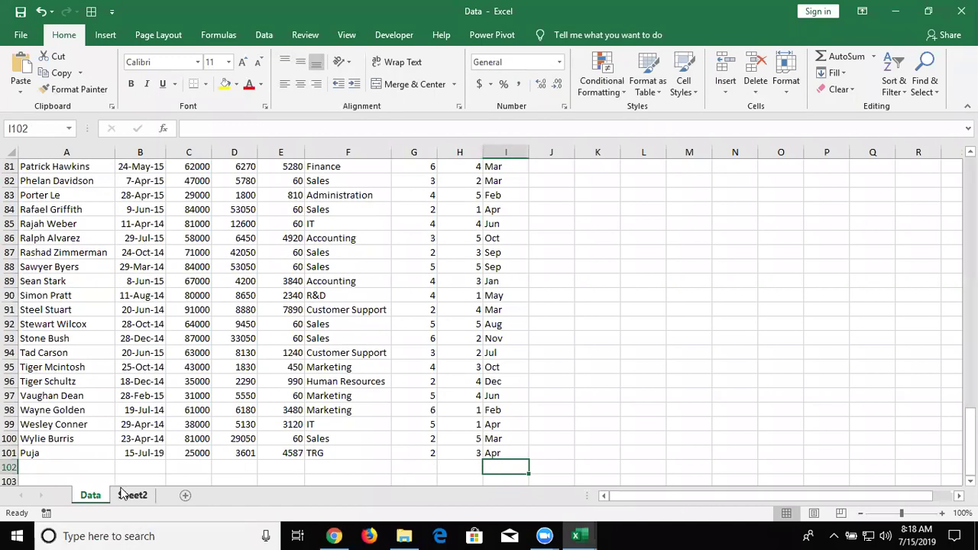
Refresh the Sheet2 PivotTable so TRG shows 25000 and the Grand Total becomes 6284000.
{"action": "left_click", "coordinate": [122, 493]}
{"action": "right_click", "coordinate": [87, 281]}
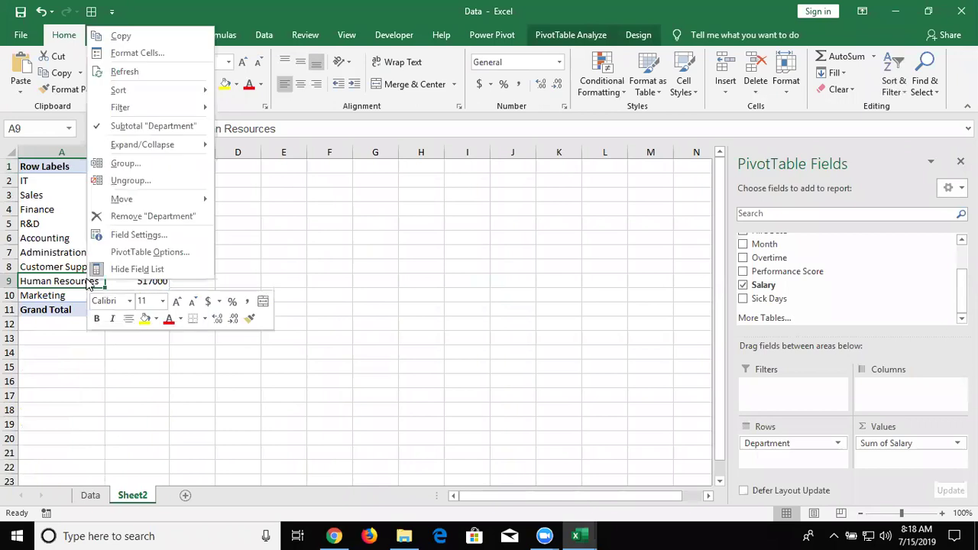
{"action": "left_click", "coordinate": [131, 73]}
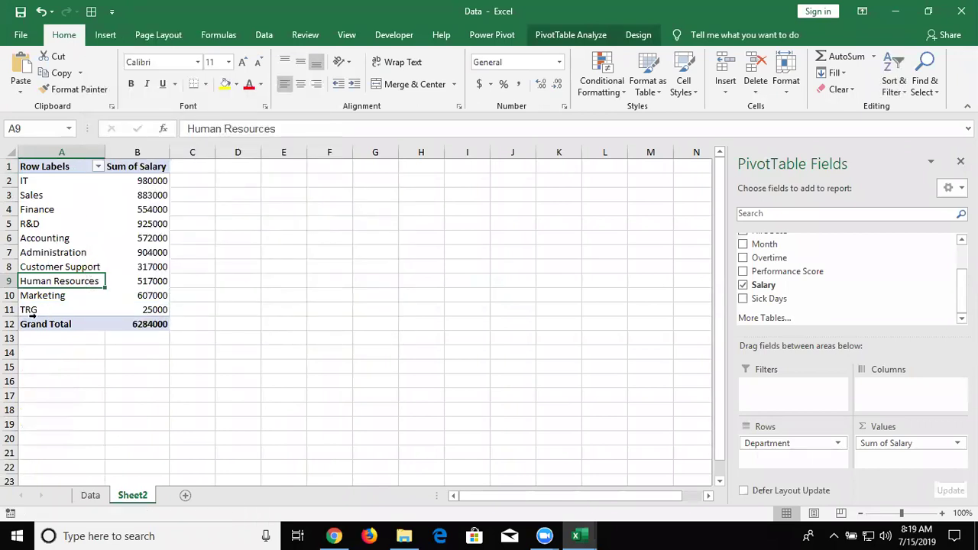
{"action": "left_click", "coordinate": [32, 319]}
{"action": "left_click_drag", "start_coordinate": [29, 307], "coordinate": [31, 298]}
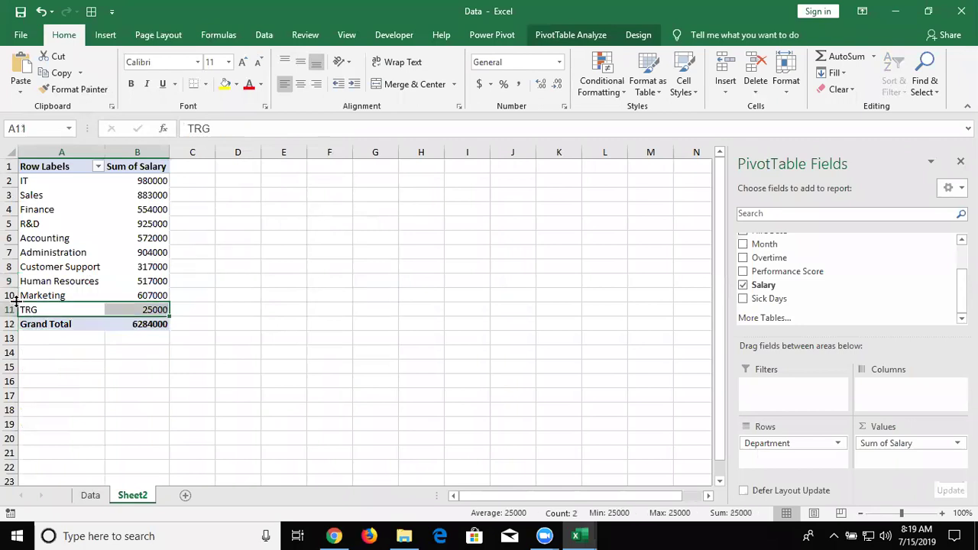
{"action": "left_click", "coordinate": [47, 194]}
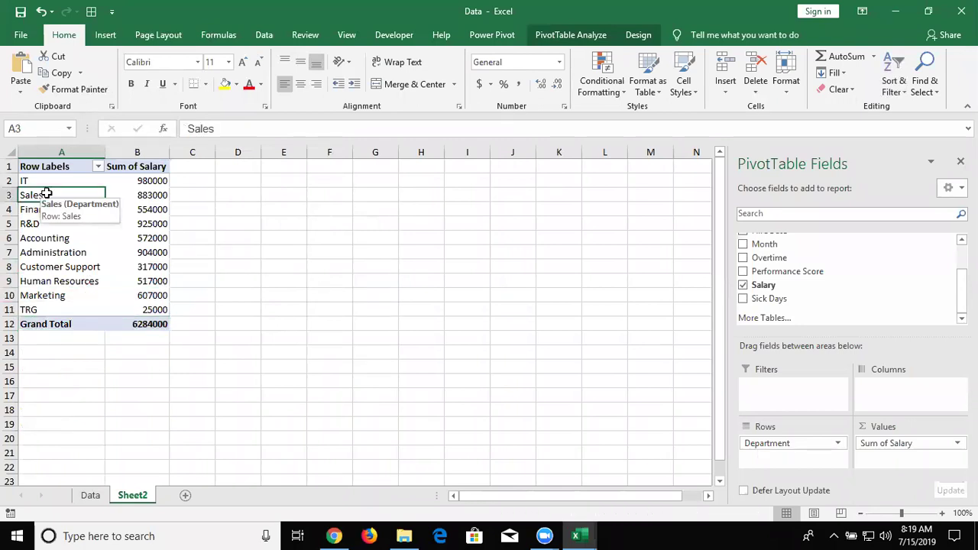
{"action": "left_click", "coordinate": [390, 42]}
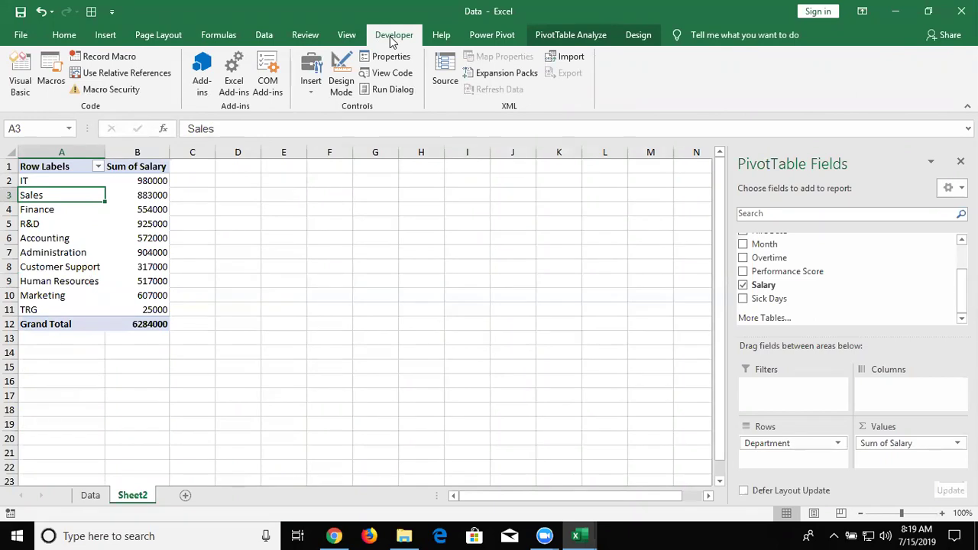
{"action": "left_click", "coordinate": [262, 36]}
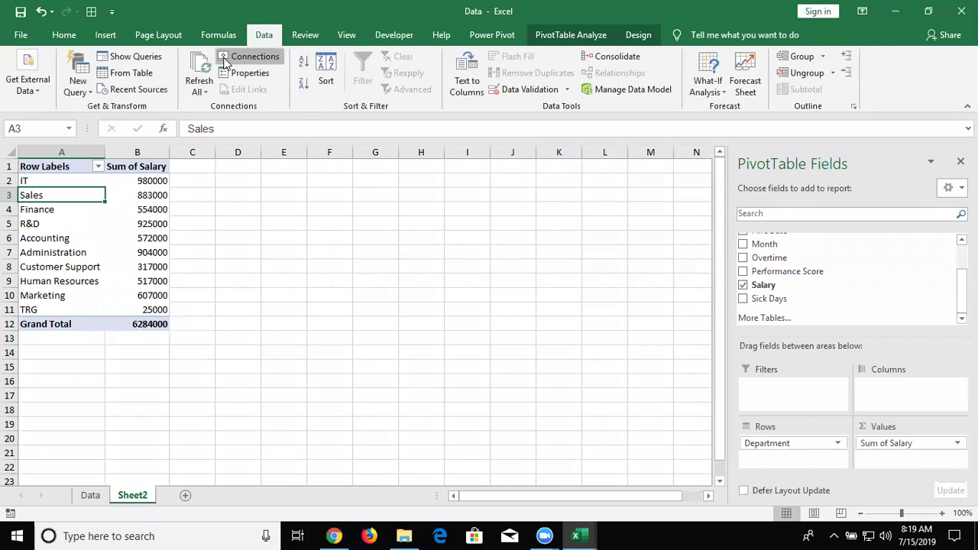
{"action": "left_click", "coordinate": [225, 61]}
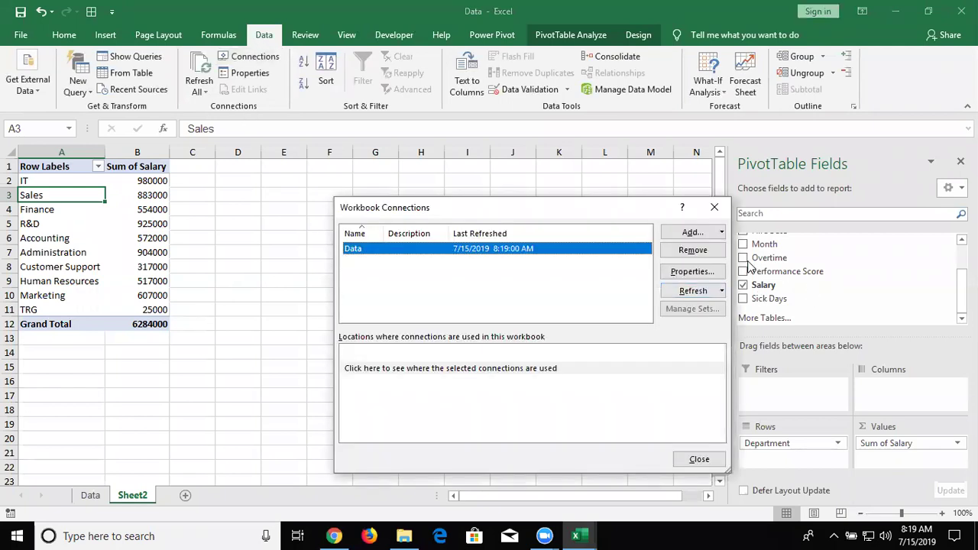
{"action": "left_click", "coordinate": [703, 272]}
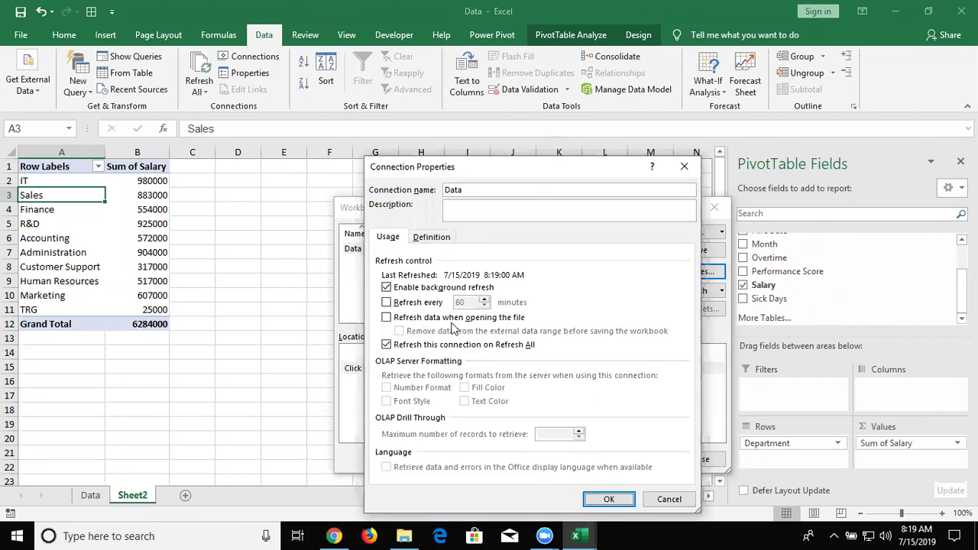
{"action": "left_click", "coordinate": [659, 501]}
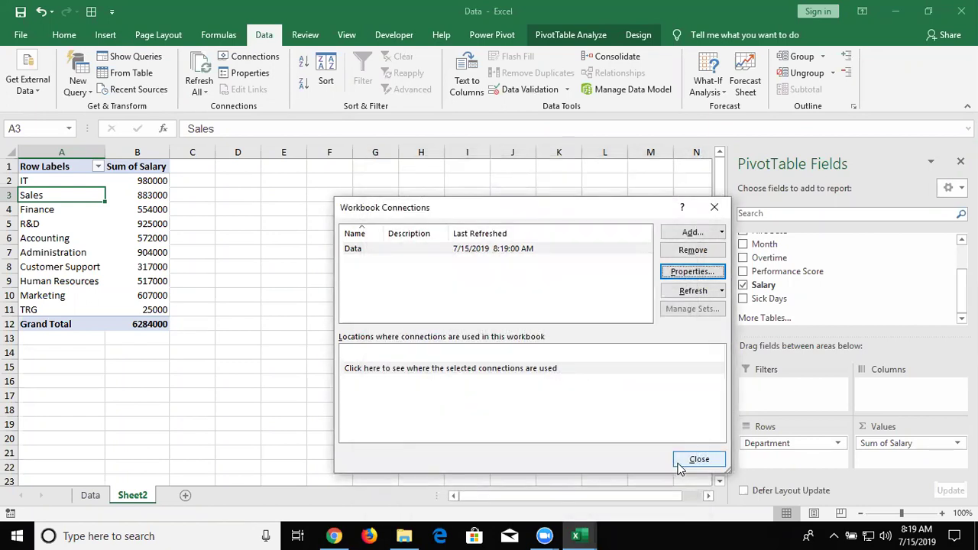
{"action": "left_click", "coordinate": [677, 463]}
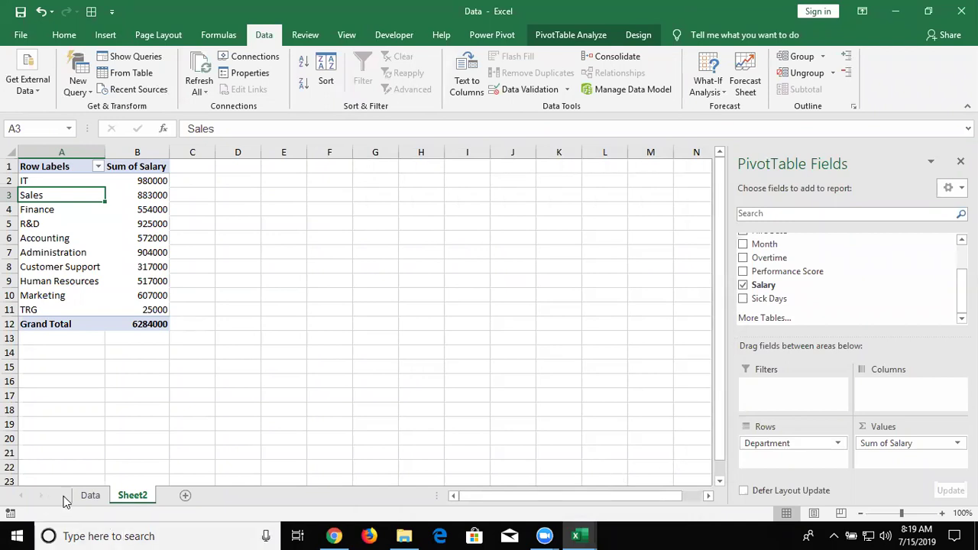
On the Data sheet, delete D1's Bonus header, undo it, and close Data.xlsx without saving.
{"action": "left_click", "coordinate": [90, 495]}
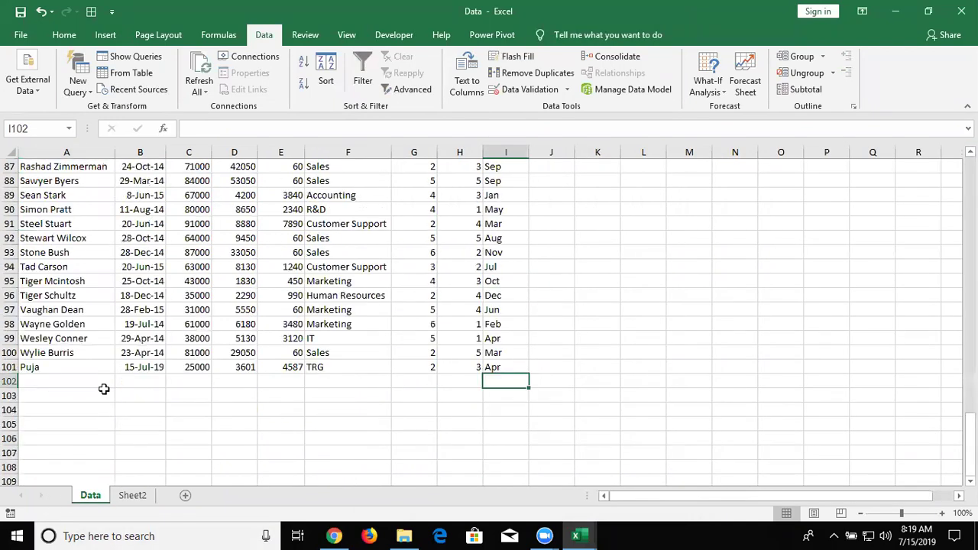
{"action": "scroll", "coordinate": [106, 388], "scroll_direction": "up", "scroll_amount": 8}
{"action": "scroll", "coordinate": [105, 389], "scroll_direction": "up", "scroll_amount": 9}
{"action": "scroll", "coordinate": [111, 382], "scroll_direction": "up", "scroll_amount": 10}
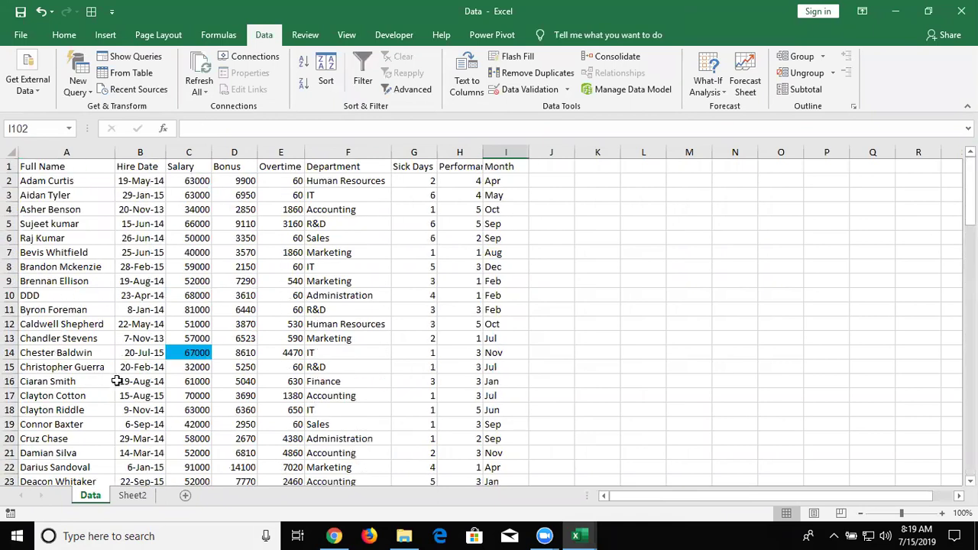
{"action": "left_click", "coordinate": [244, 167]}
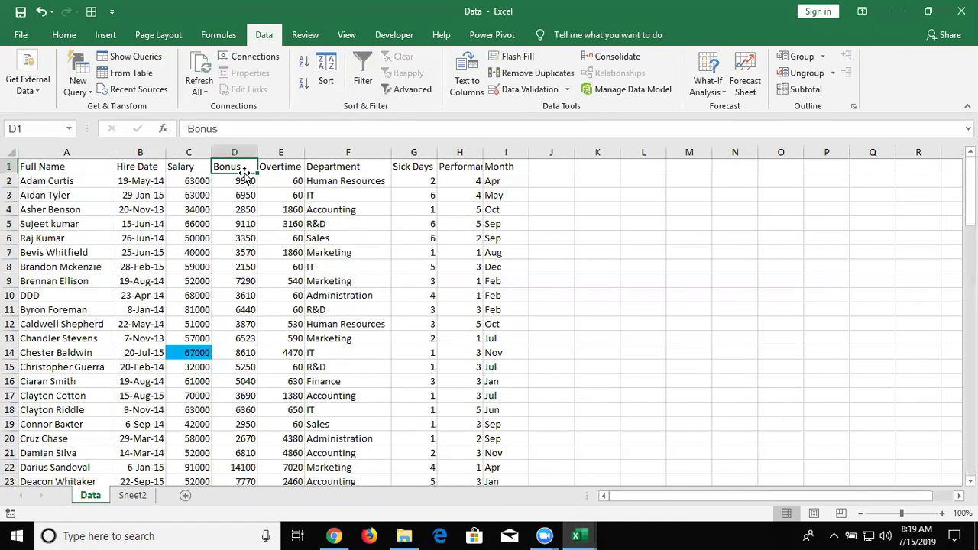
{"action": "key", "text": "Delete"}
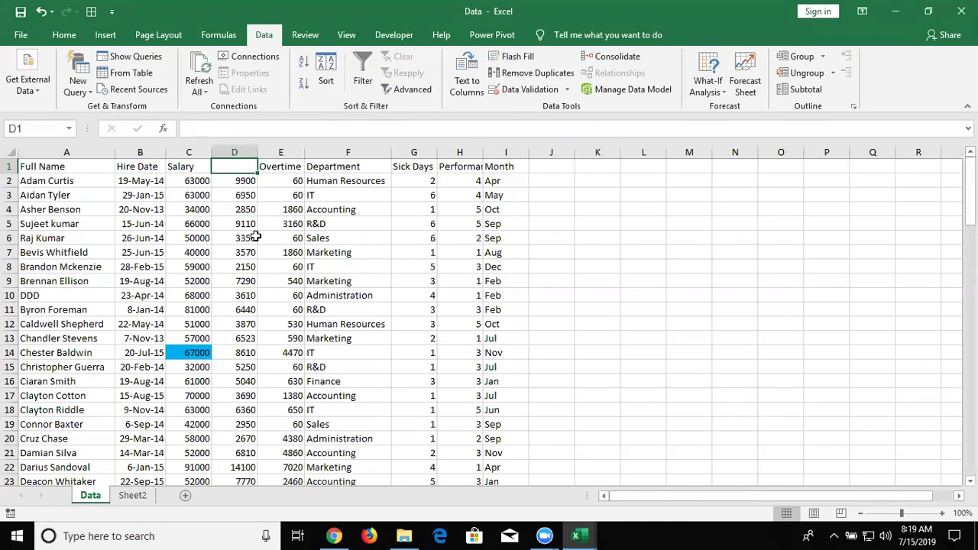
{"action": "key", "text": "ctrl+z"}
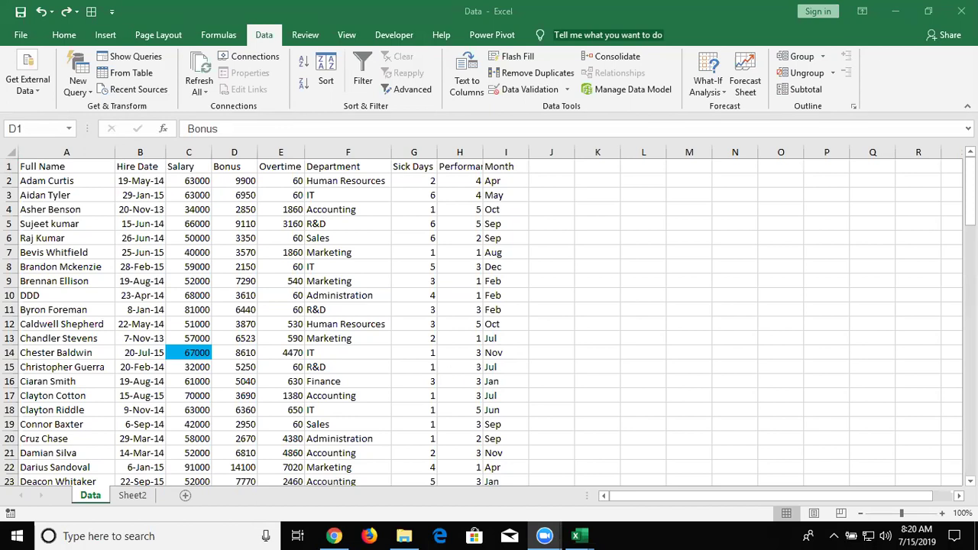
{"action": "key", "text": "ctrl+w"}
{"action": "left_click", "coordinate": [495, 281]}
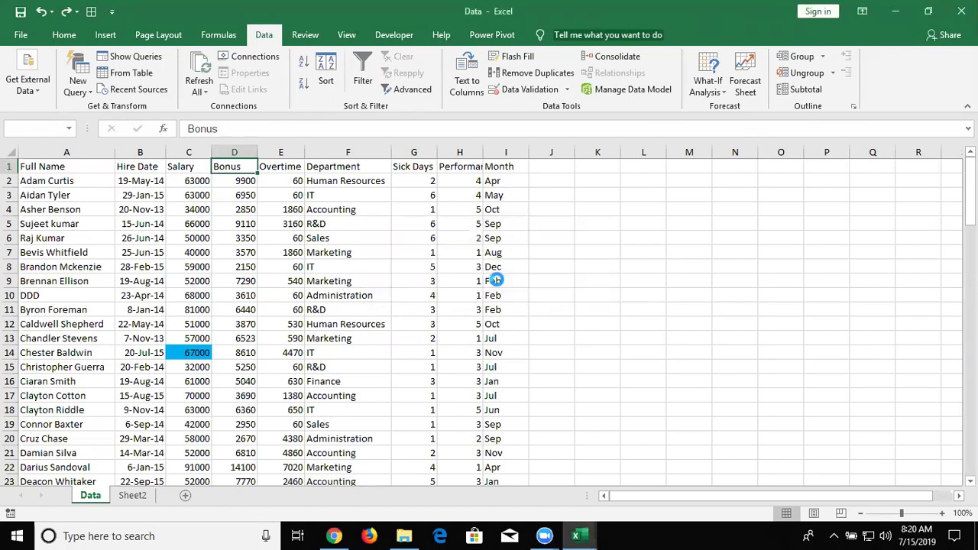
Create a new blank workbook, Book1, with the Ctrl+N shortcut.
{"action": "key", "text": "ctrl+n"}
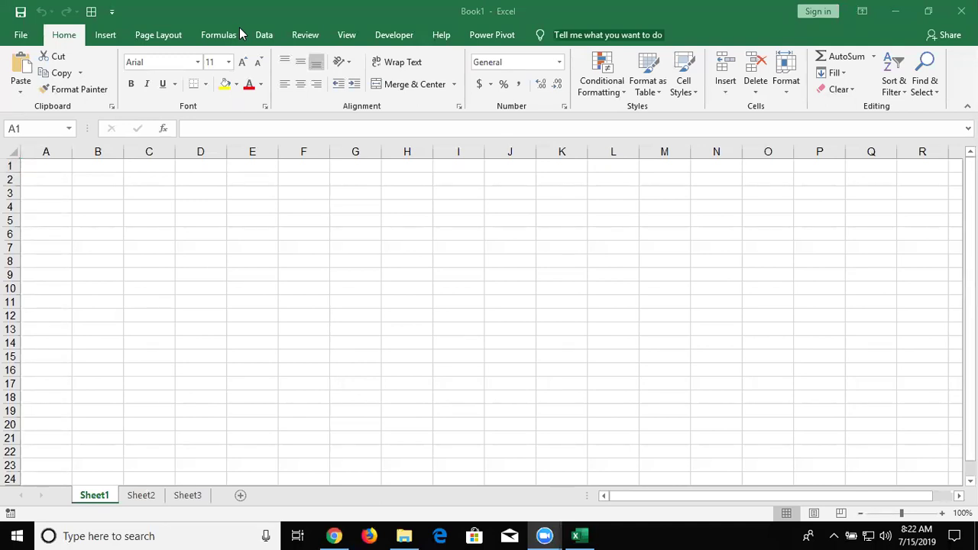
Start a PivotTable at Sheet1 A1 using the Documents\Data workbook as its external connection.
{"action": "left_click", "coordinate": [175, 109]}
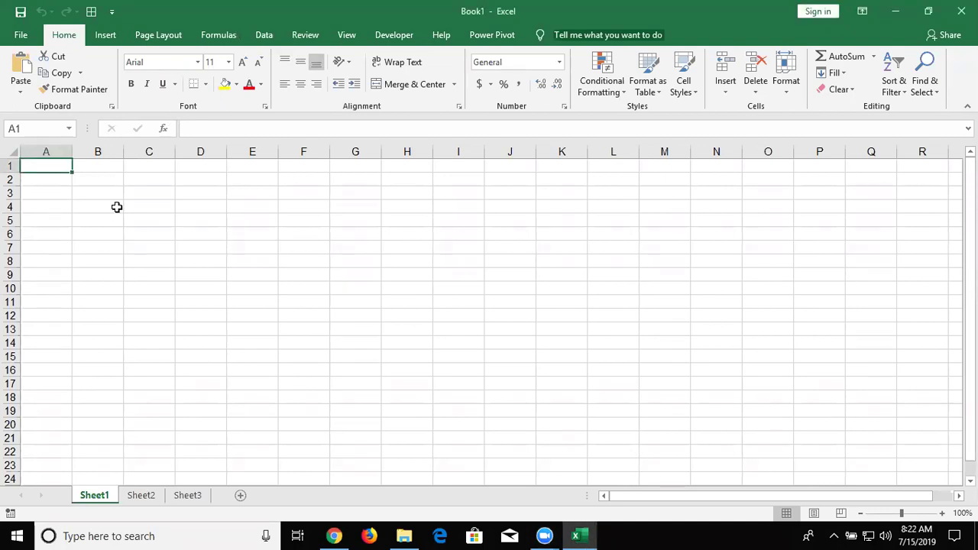
{"action": "left_click", "coordinate": [107, 36]}
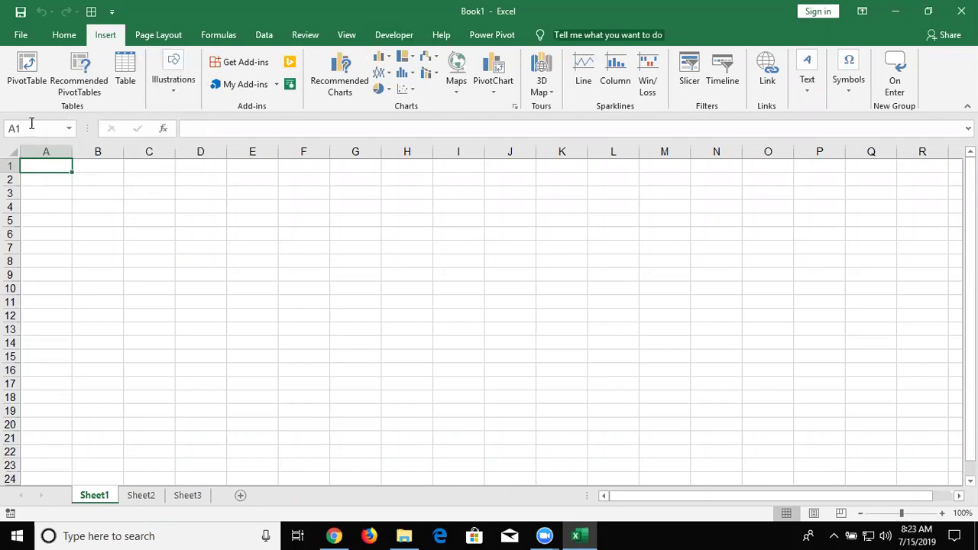
{"action": "left_click", "coordinate": [32, 84]}
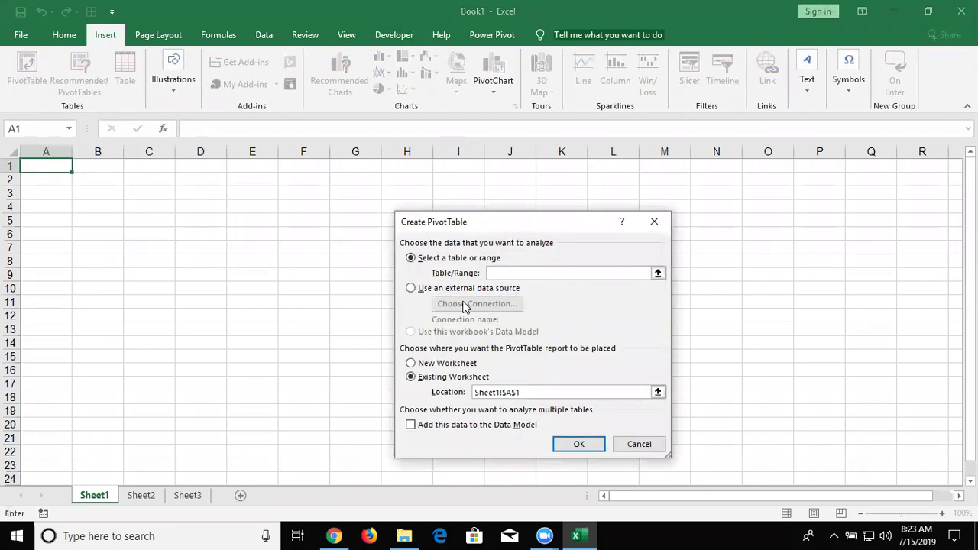
{"action": "left_click", "coordinate": [465, 291]}
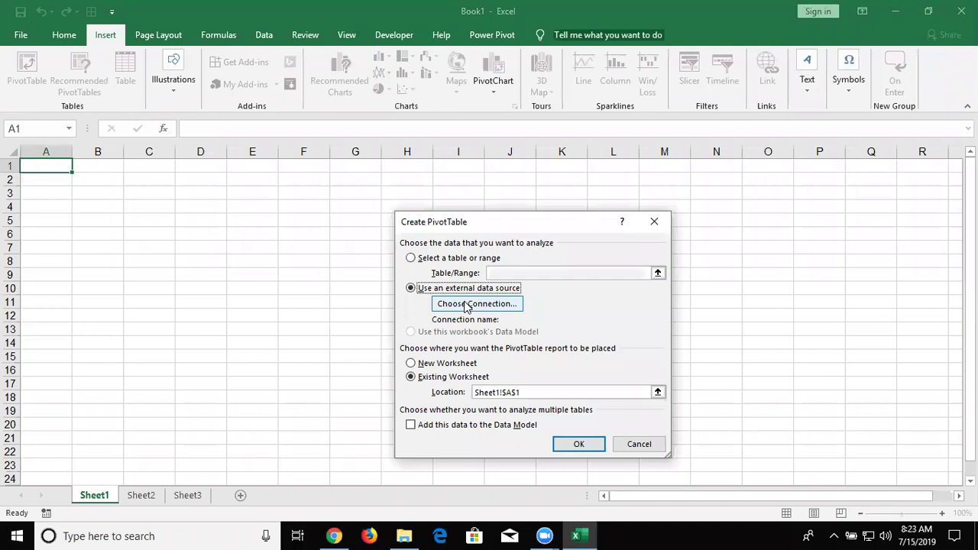
{"action": "left_click", "coordinate": [467, 304]}
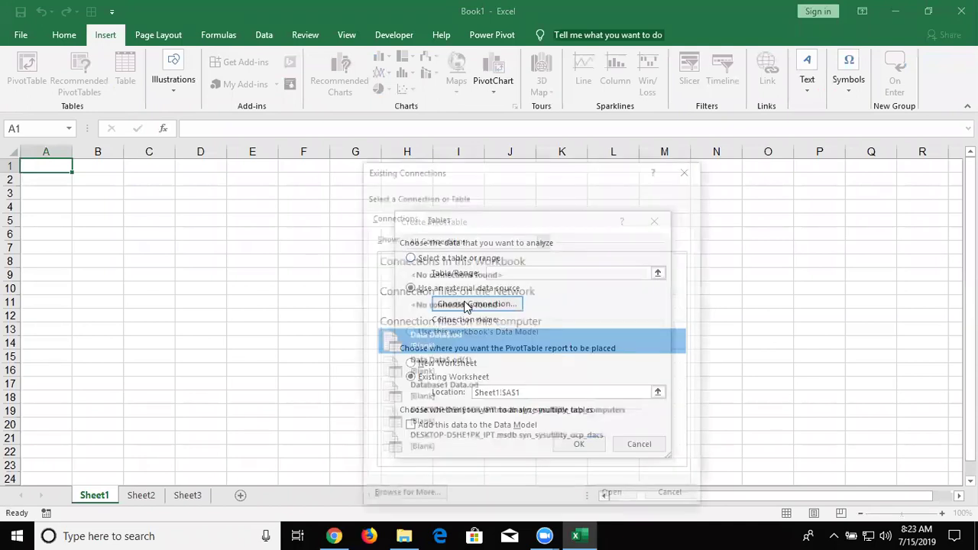
{"action": "left_click", "coordinate": [433, 497]}
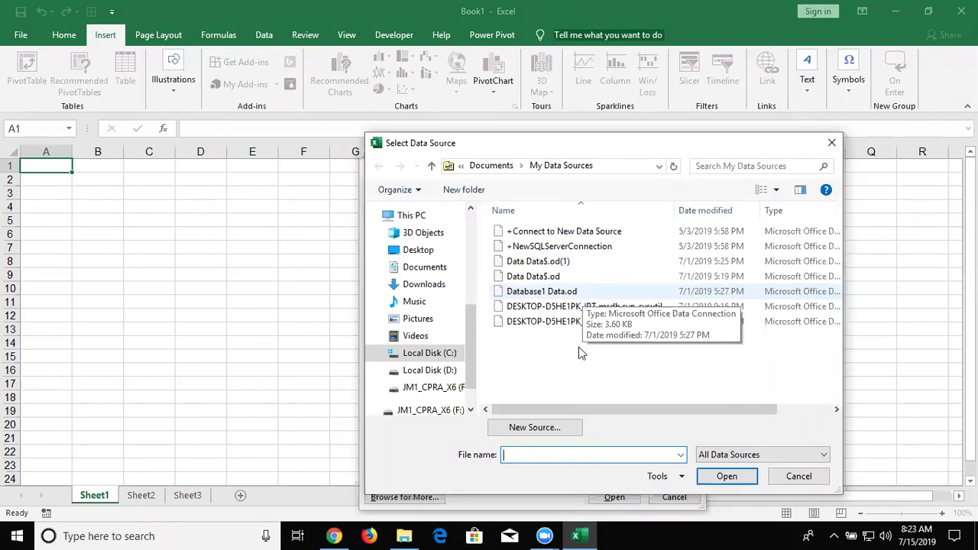
{"action": "left_click", "coordinate": [524, 429]}
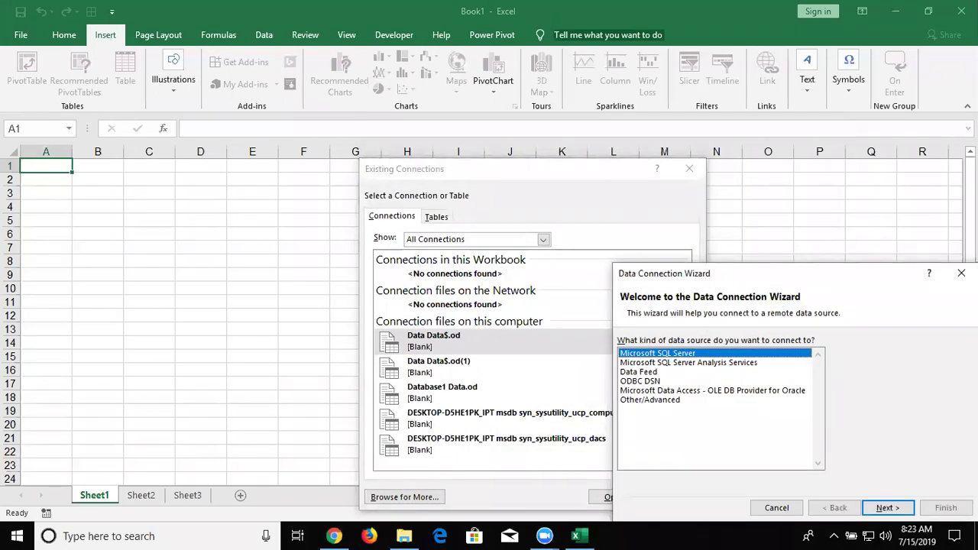
{"action": "left_click", "coordinate": [773, 507]}
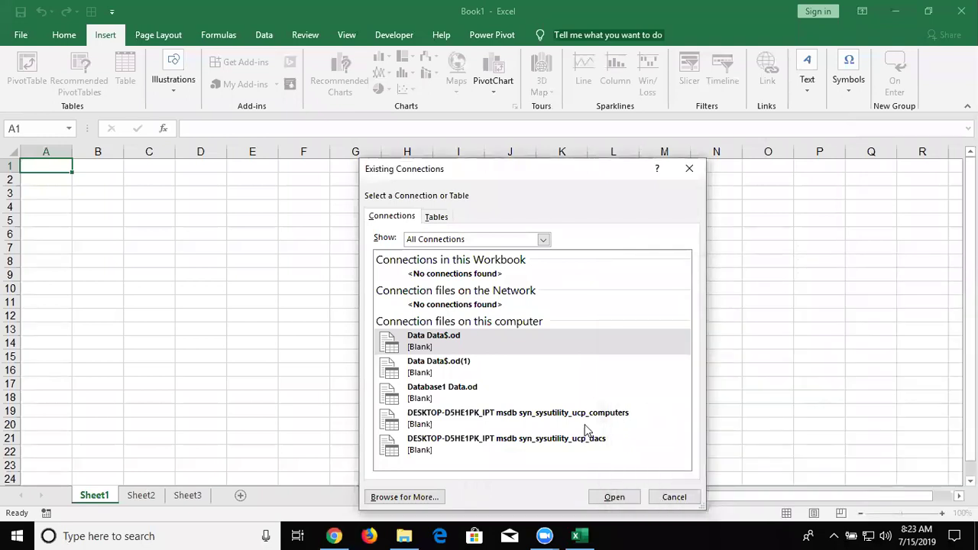
{"action": "left_click", "coordinate": [418, 500]}
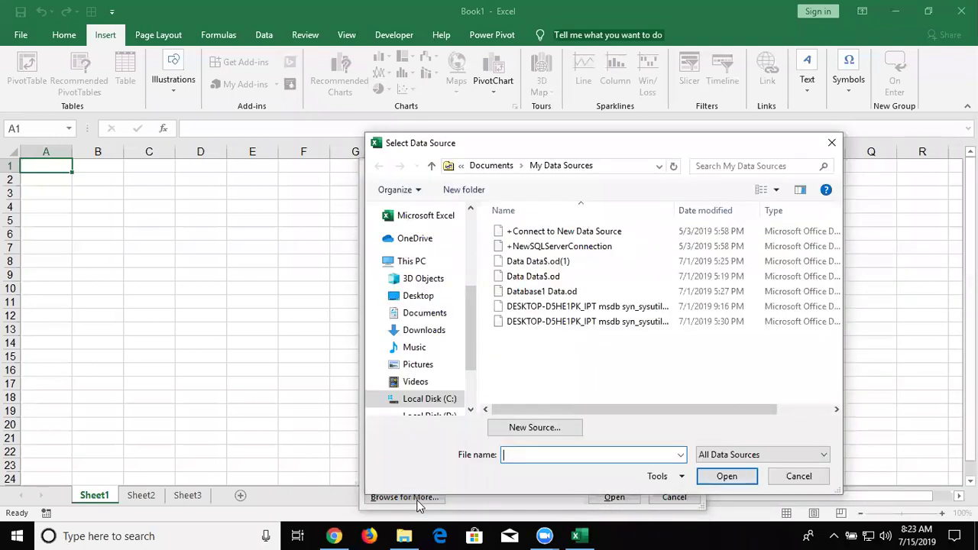
{"action": "left_click", "coordinate": [414, 319]}
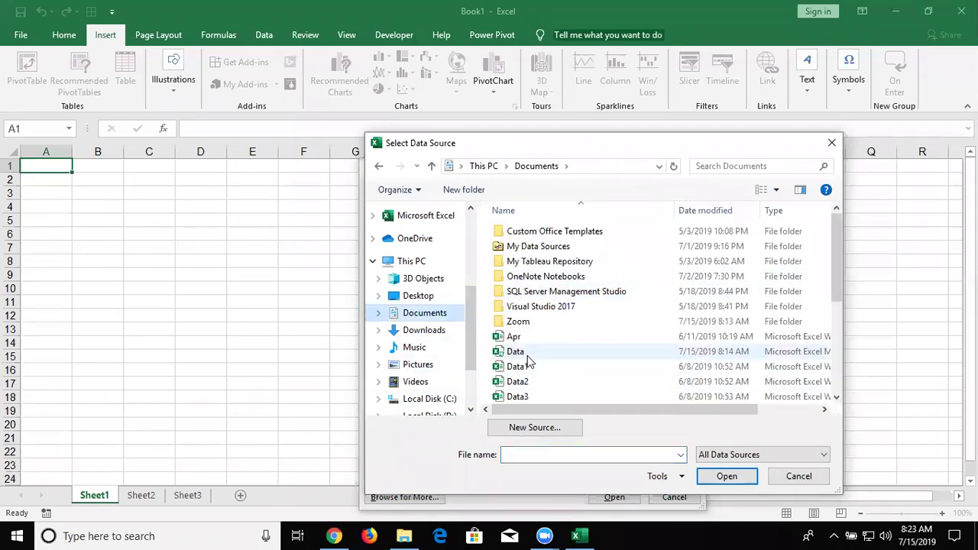
{"action": "left_click", "coordinate": [520, 353]}
{"action": "left_click", "coordinate": [720, 476]}
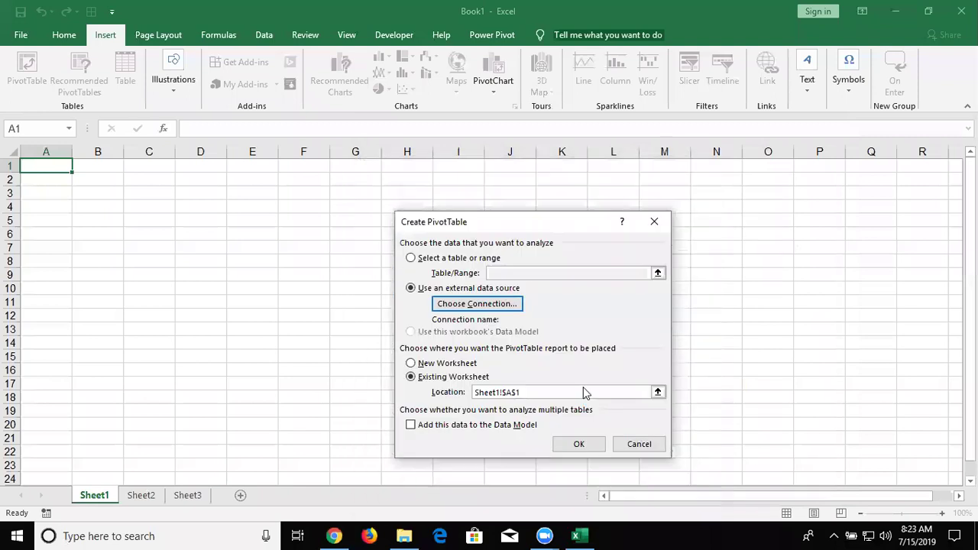
{"action": "left_click", "coordinate": [886, 508]}
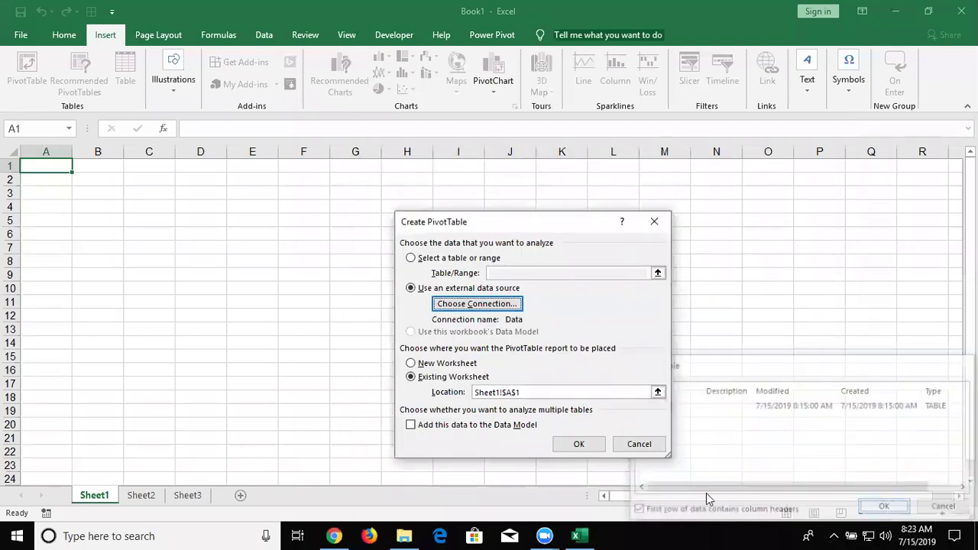
Create the PivotTable at Sheet1 A1, then move to the empty Sheet2.
{"action": "left_click", "coordinate": [587, 449]}
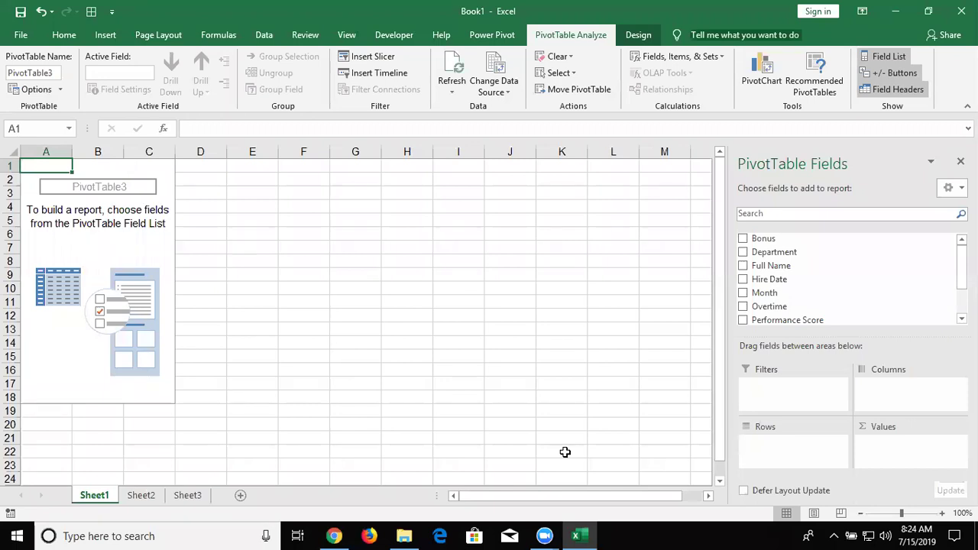
{"action": "left_click", "coordinate": [145, 495]}
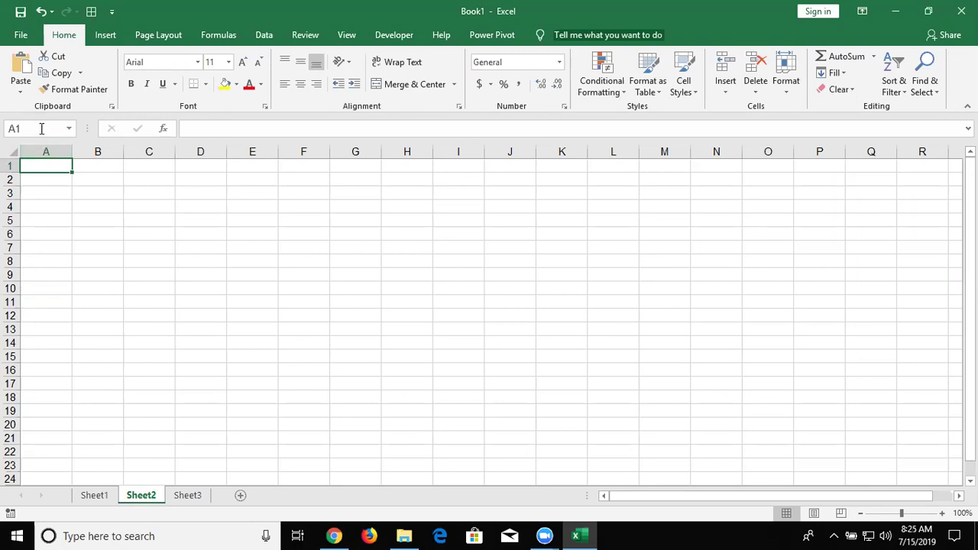
Start a new PivotTable on Sheet2 from an external source, browsing for a connection file.
{"action": "left_click", "coordinate": [105, 34]}
{"action": "left_click", "coordinate": [38, 75]}
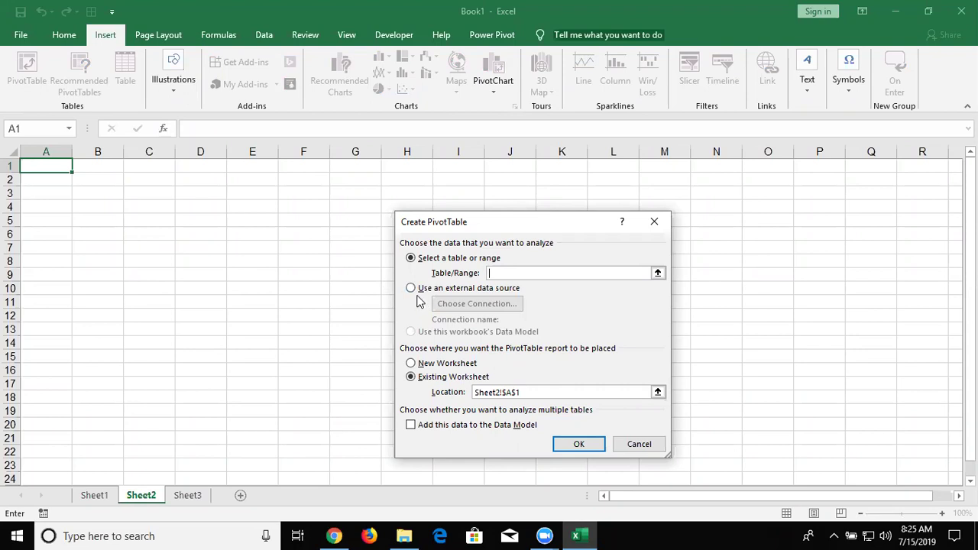
{"action": "left_click", "coordinate": [426, 289]}
{"action": "left_click", "coordinate": [451, 304]}
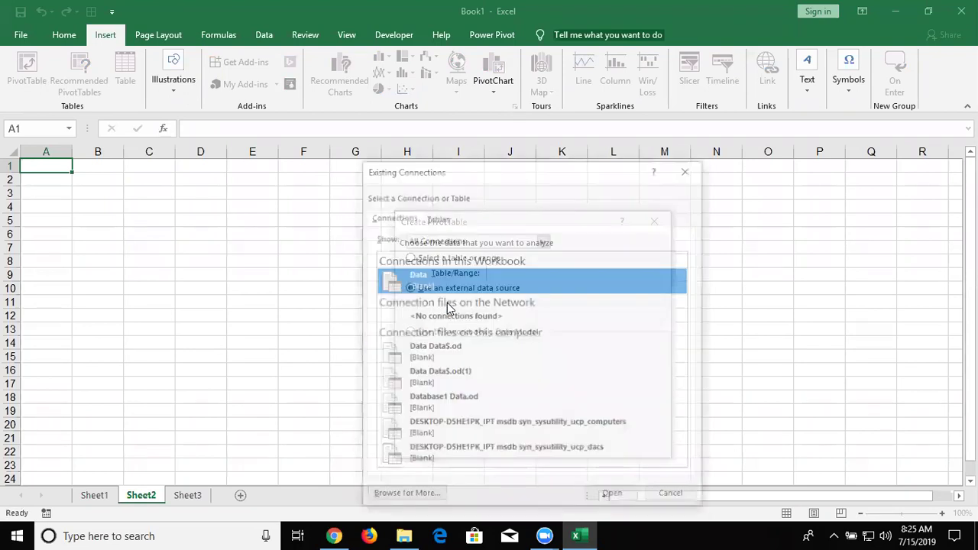
{"action": "left_click", "coordinate": [423, 497]}
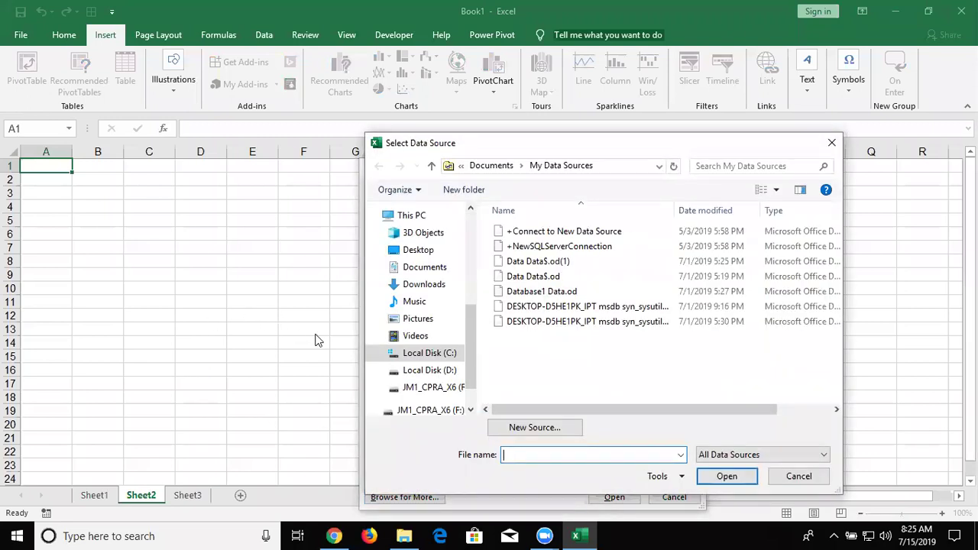
Open Documents\Database3, pick its Data table, and create the PivotTable.
{"action": "left_click", "coordinate": [423, 268]}
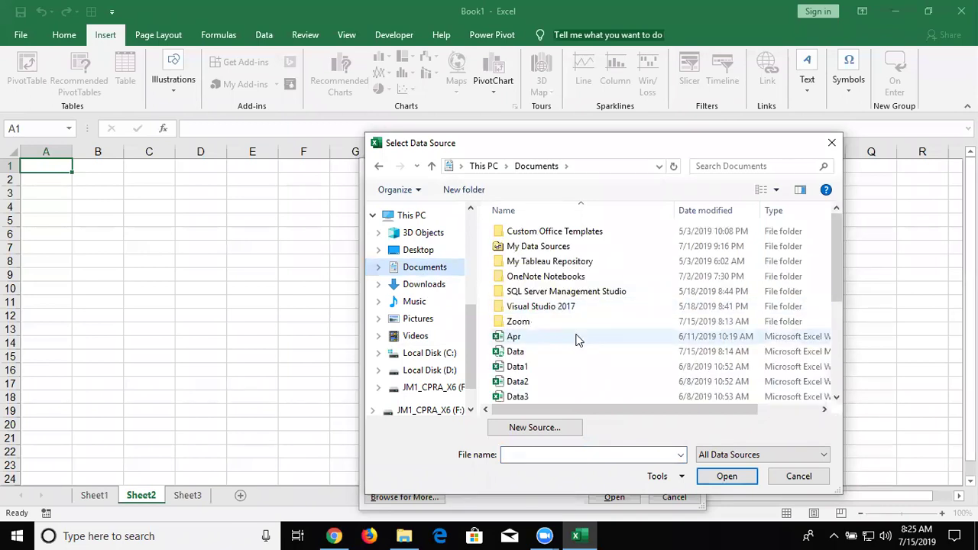
{"action": "scroll", "coordinate": [577, 338], "scroll_direction": "down", "scroll_amount": 5}
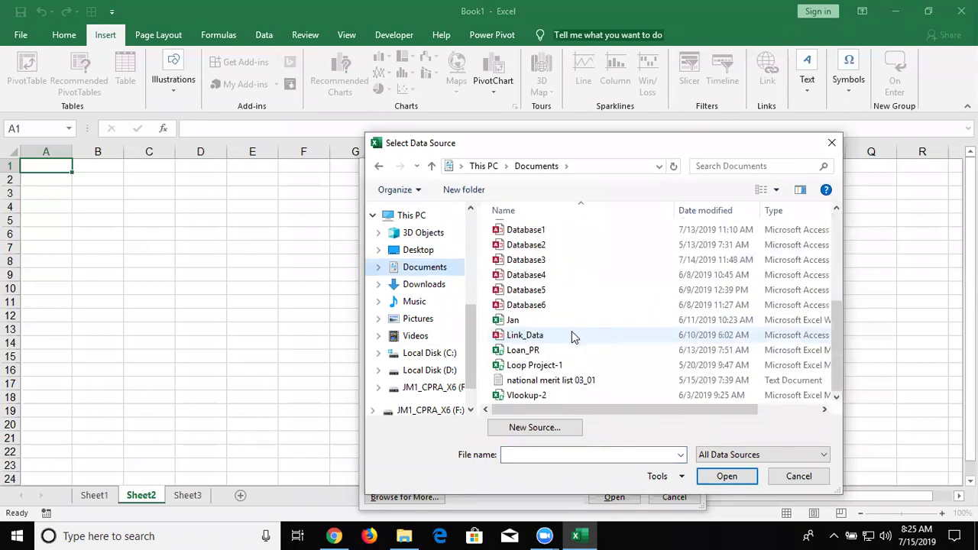
{"action": "scroll", "coordinate": [550, 267], "scroll_direction": "up", "scroll_amount": 2}
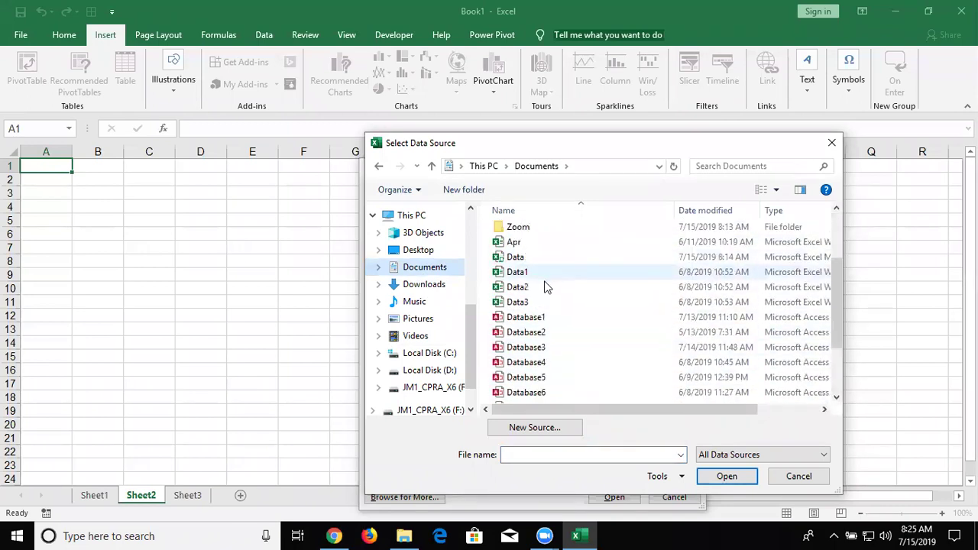
{"action": "left_click", "coordinate": [535, 347]}
{"action": "left_click", "coordinate": [726, 477]}
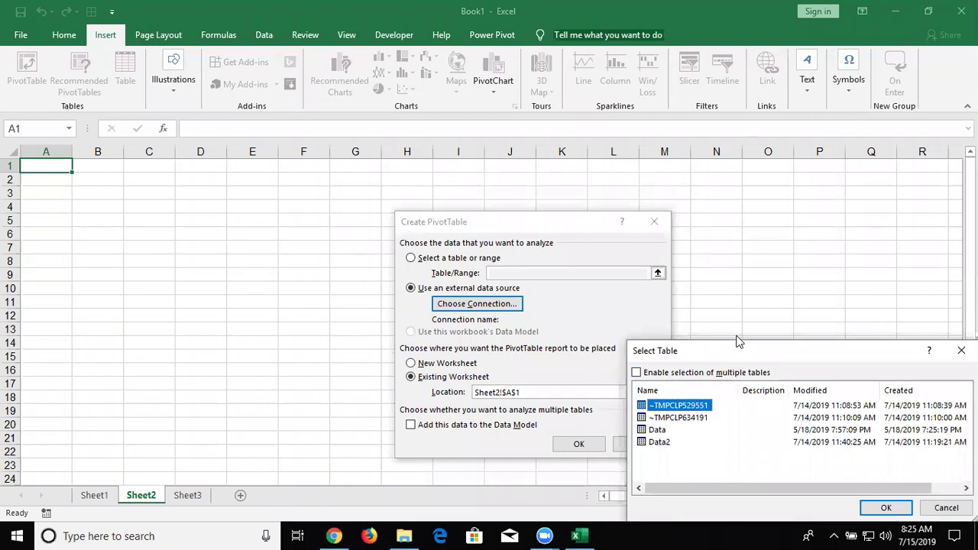
{"action": "left_click_drag", "start_coordinate": [737, 342], "coordinate": [672, 237]}
{"action": "left_click", "coordinate": [644, 331]}
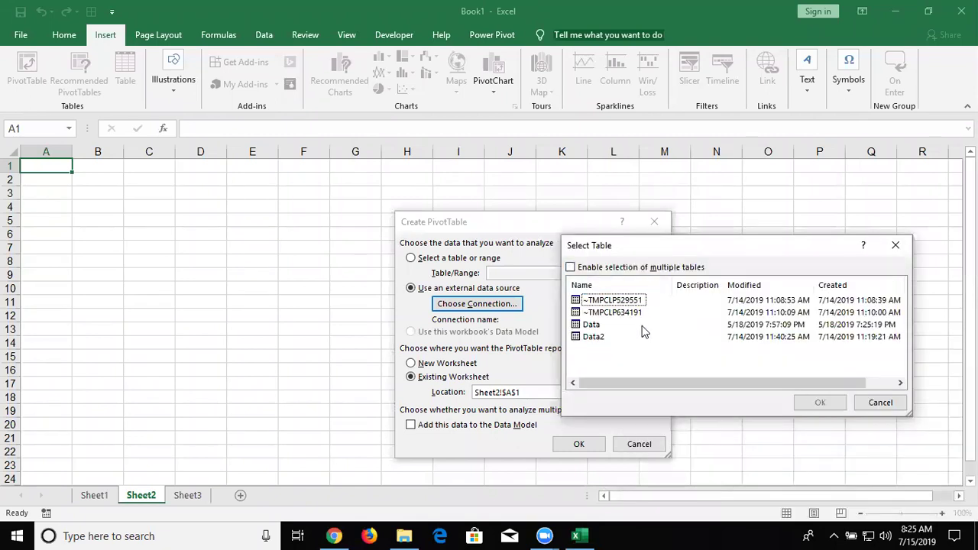
{"action": "left_click", "coordinate": [594, 325]}
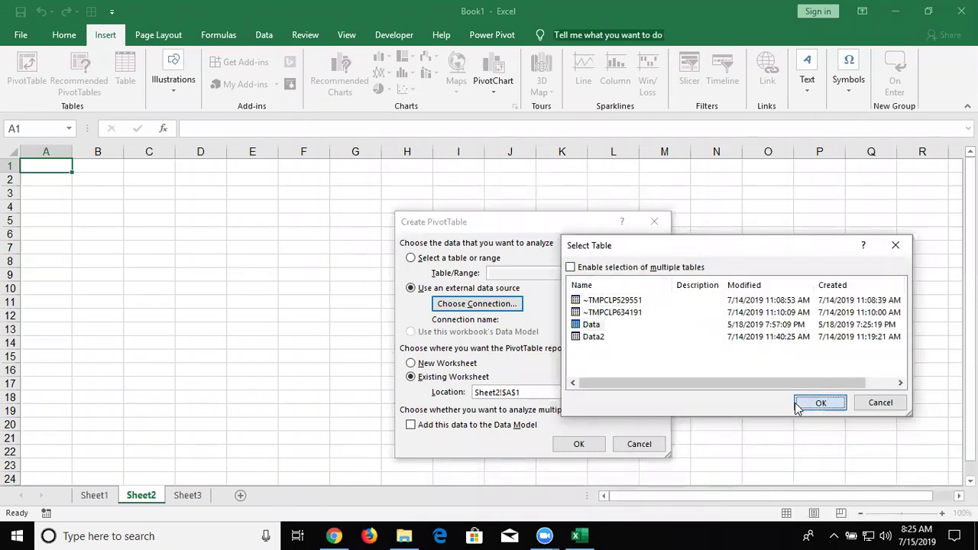
{"action": "left_click", "coordinate": [795, 404]}
{"action": "left_click", "coordinate": [579, 447]}
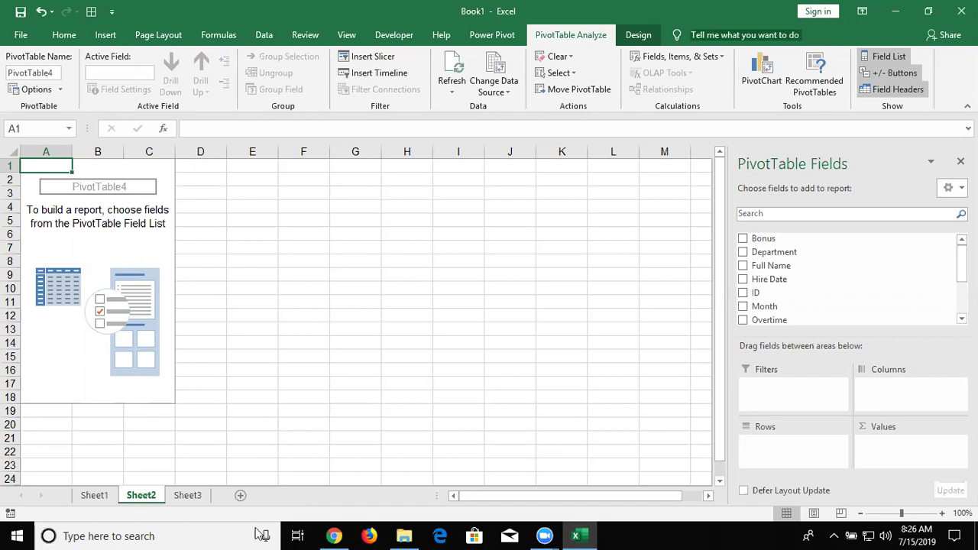
Move to the empty Sheet3.
{"action": "left_click", "coordinate": [171, 501]}
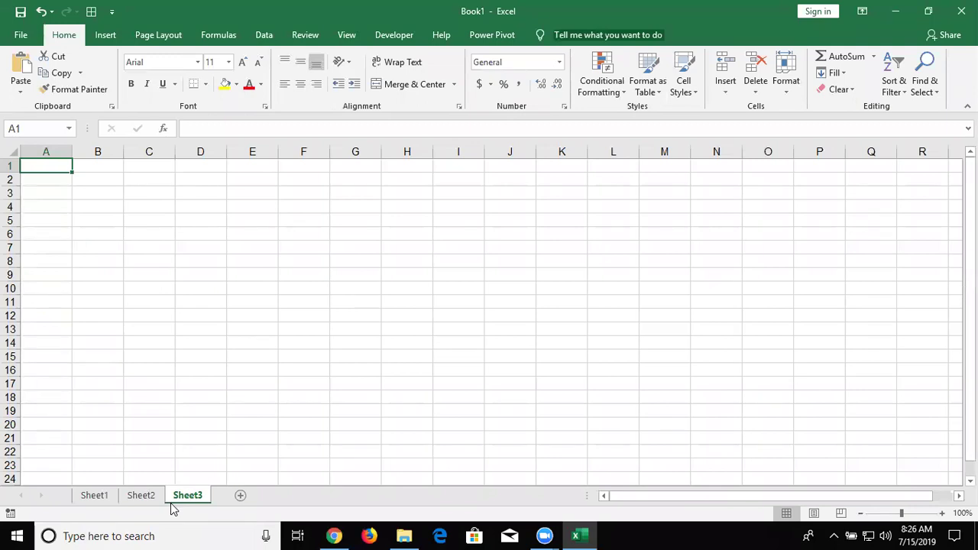
Launch SQL Server Management Studio 18 from a Windows search for 'sql', then select Sheet3 cell E6.
{"action": "key", "text": "super"}
{"action": "type", "text": "sq"}
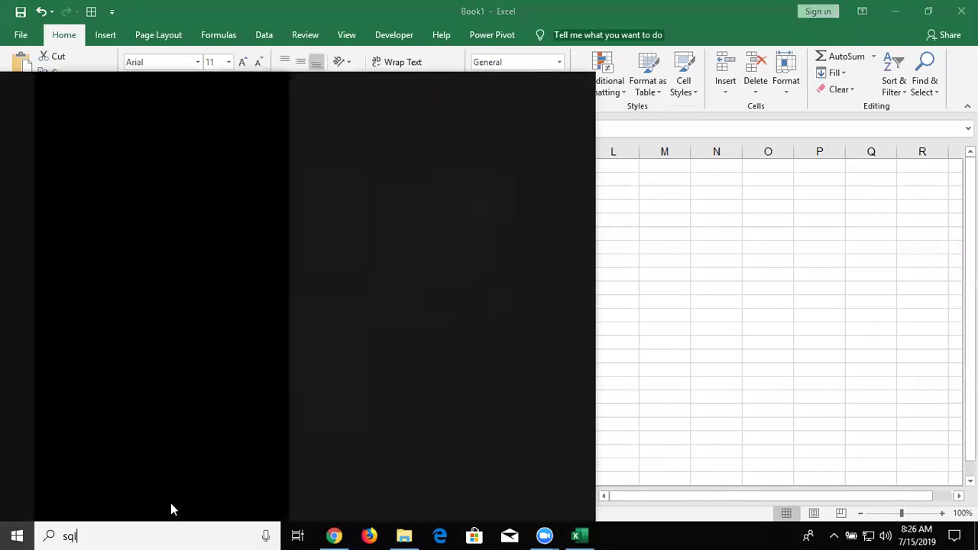
{"action": "type", "text": "l"}
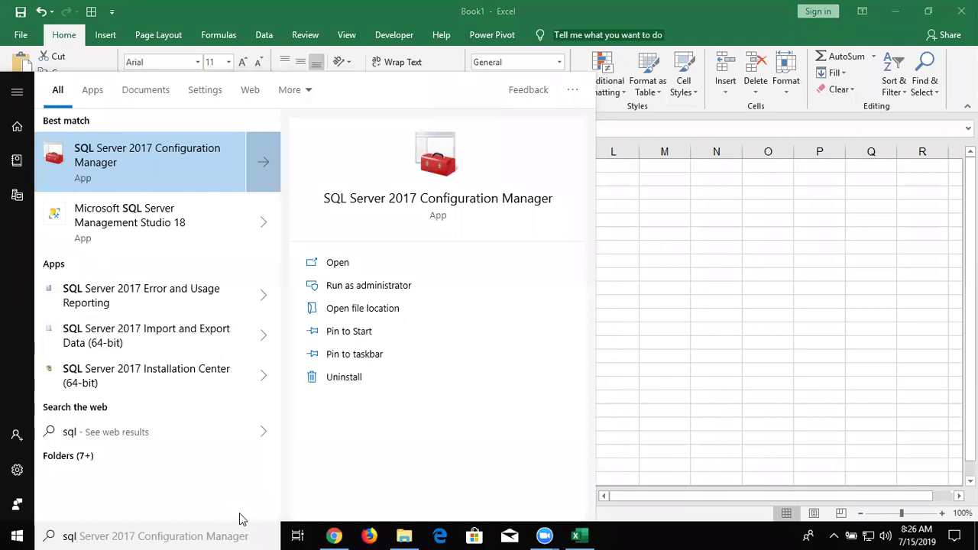
{"action": "left_click", "coordinate": [193, 228]}
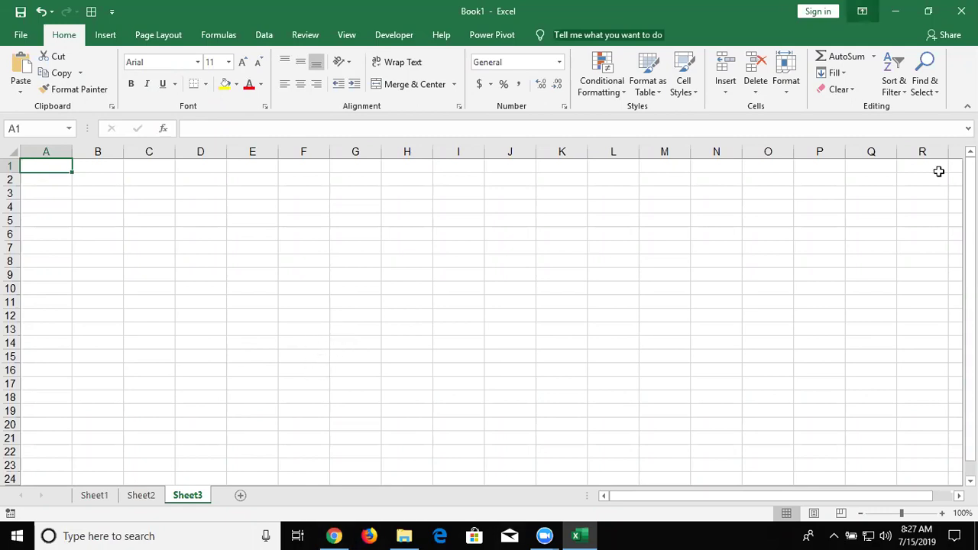
{"action": "left_click", "coordinate": [229, 233]}
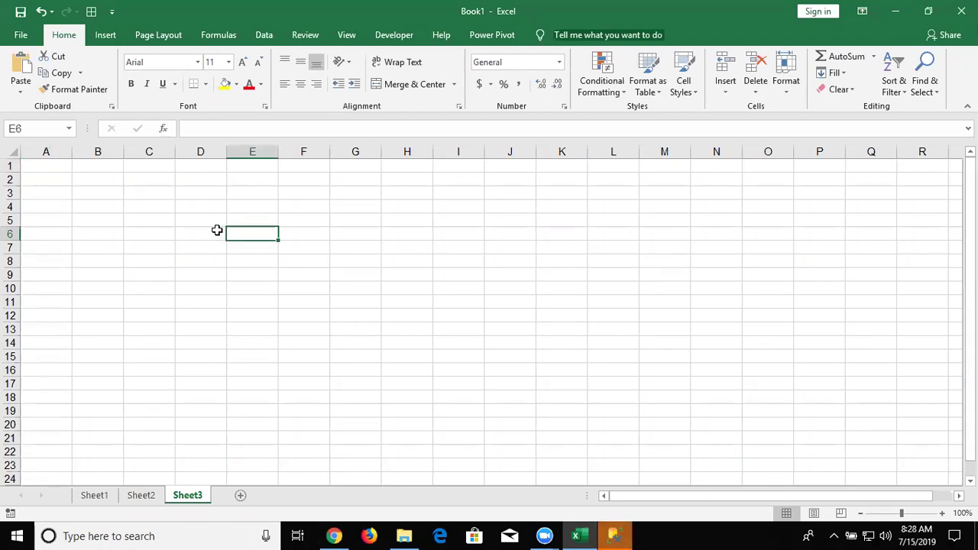
{"action": "left_click", "coordinate": [611, 534]}
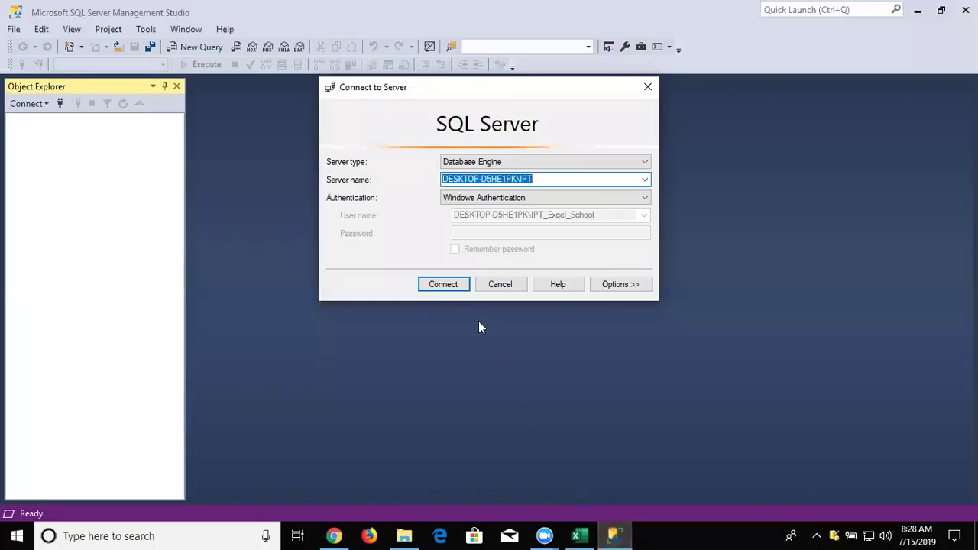
{"action": "left_click", "coordinate": [579, 534]}
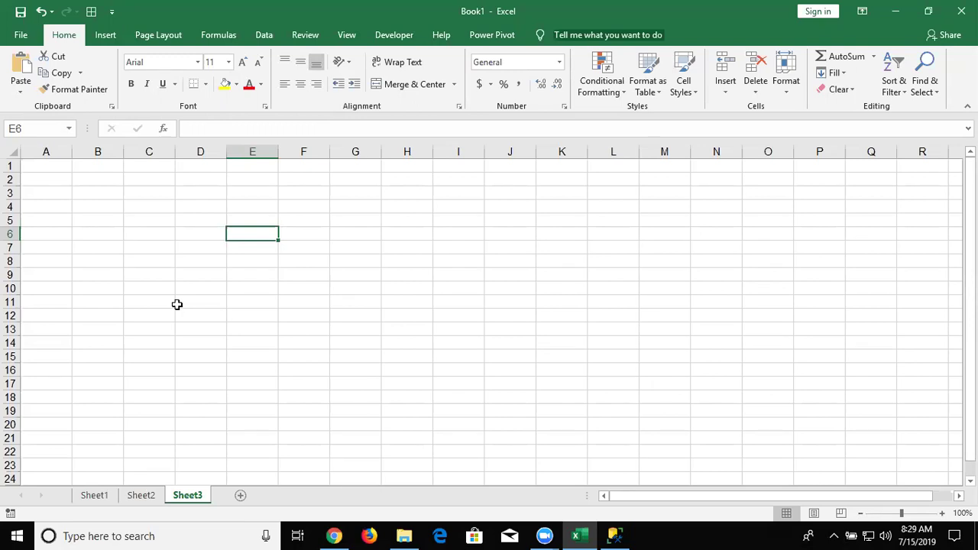
Select cell A1 on Sheet3 as the PivotTable location.
{"action": "left_click", "coordinate": [10, 261]}
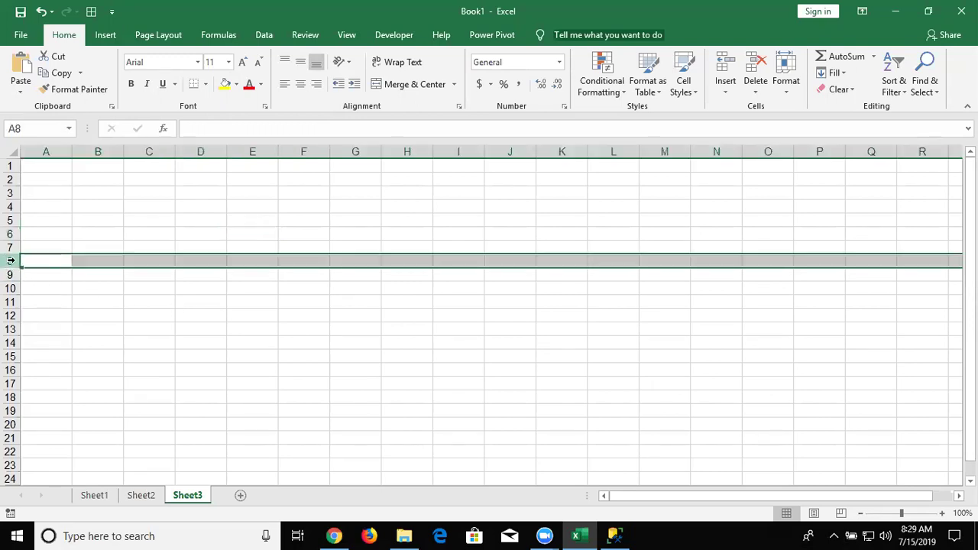
{"action": "left_click", "coordinate": [47, 166]}
{"action": "left_click", "coordinate": [615, 535]}
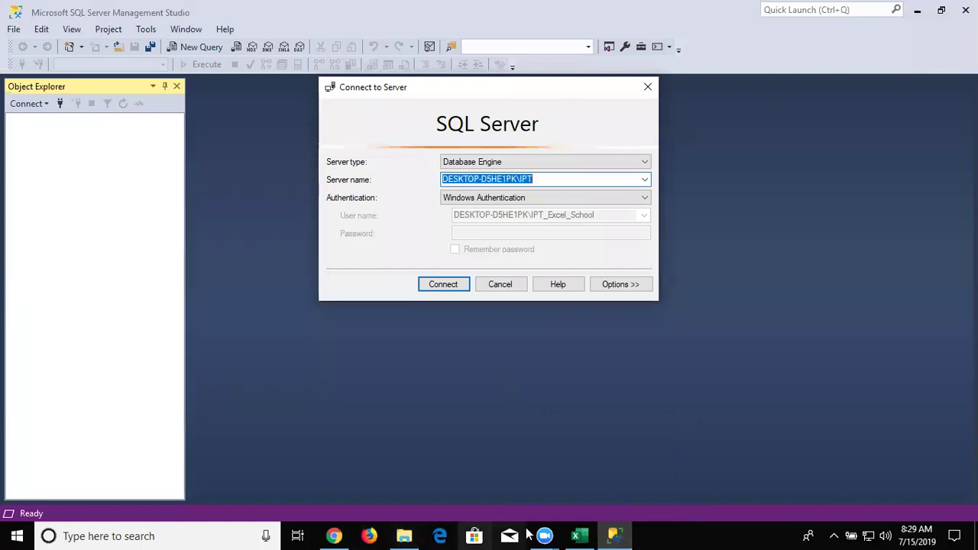
{"action": "left_click", "coordinate": [579, 534]}
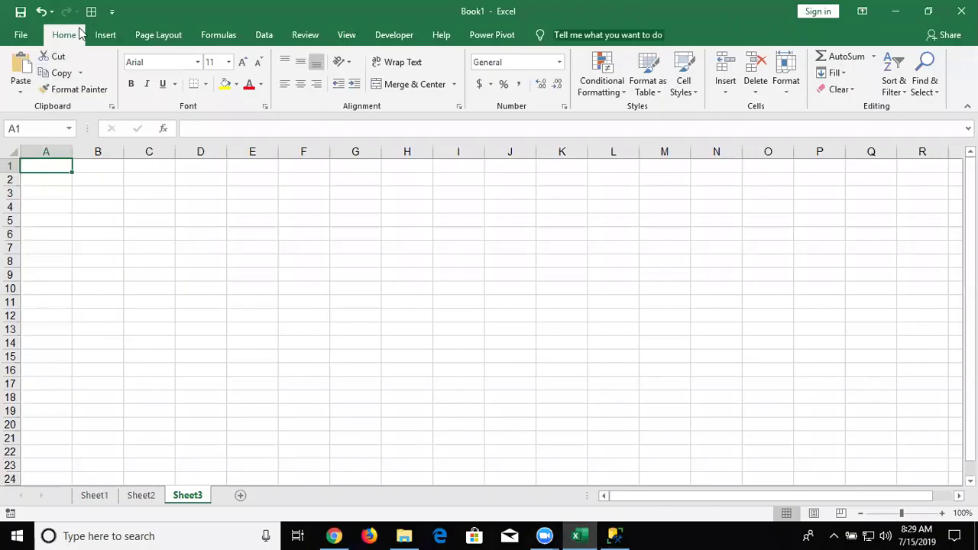
Start a PivotTable from a new Microsoft SQL Server connection in the Data Connection Wizard.
{"action": "left_click", "coordinate": [104, 35]}
{"action": "left_click", "coordinate": [27, 85]}
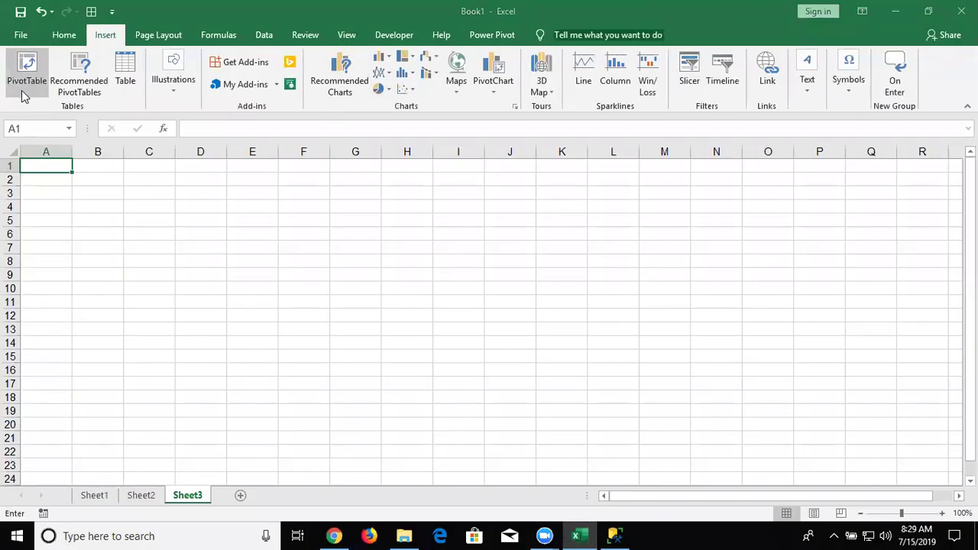
{"action": "left_click", "coordinate": [410, 288]}
{"action": "left_click", "coordinate": [447, 305]}
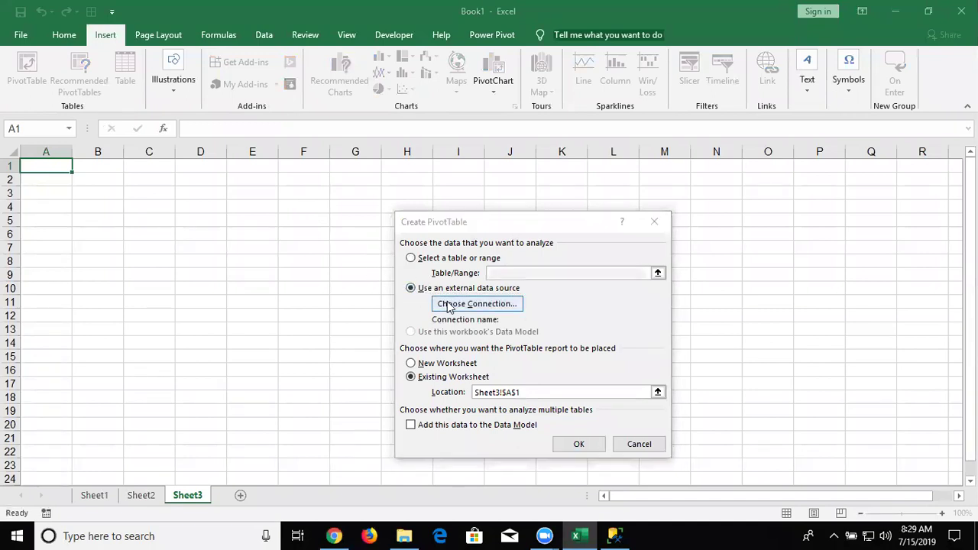
{"action": "left_click", "coordinate": [411, 500]}
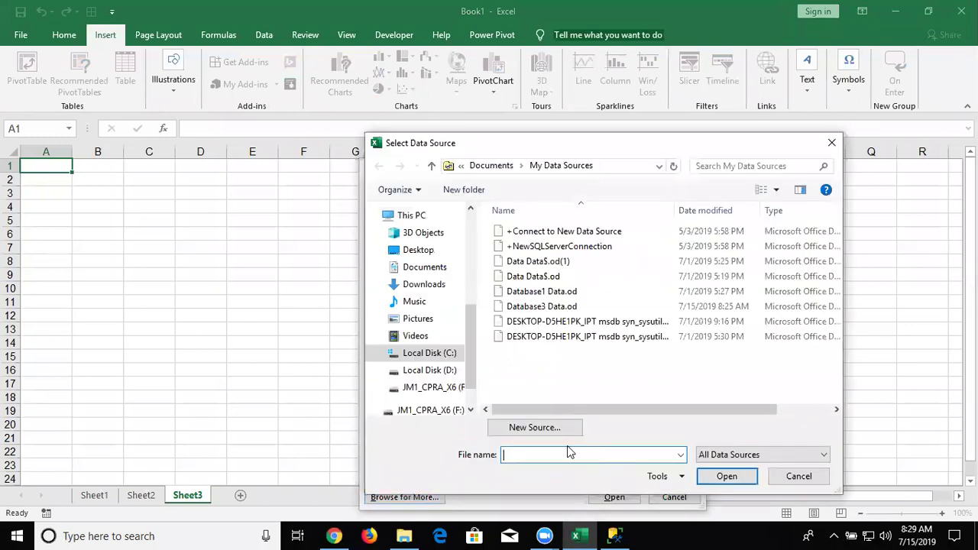
{"action": "left_click", "coordinate": [544, 431]}
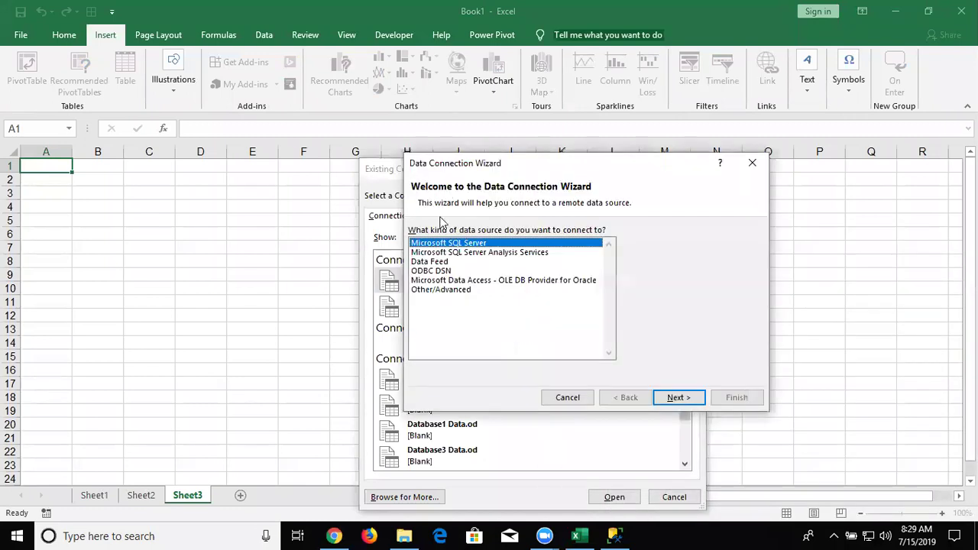
{"action": "left_click", "coordinate": [674, 399]}
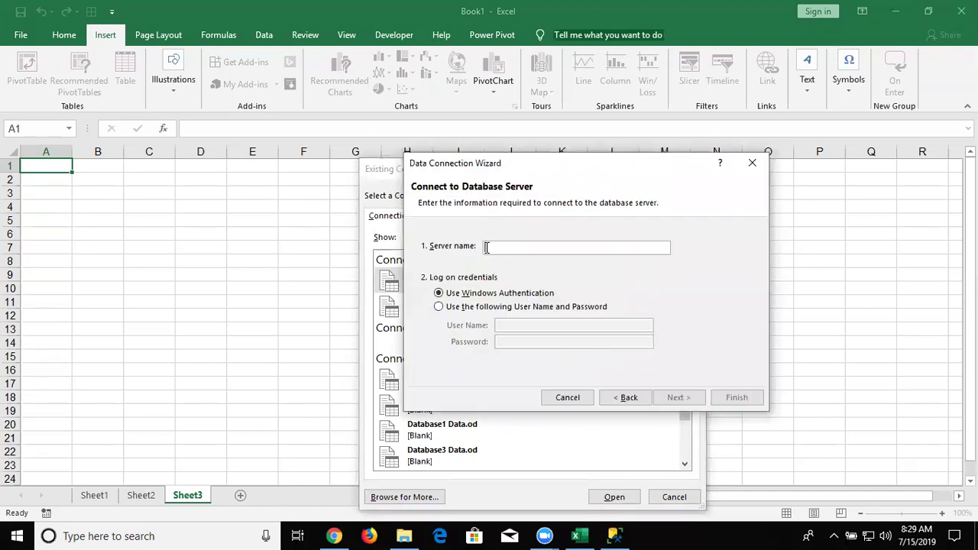
{"action": "type", "text": "Dear Learner,"}
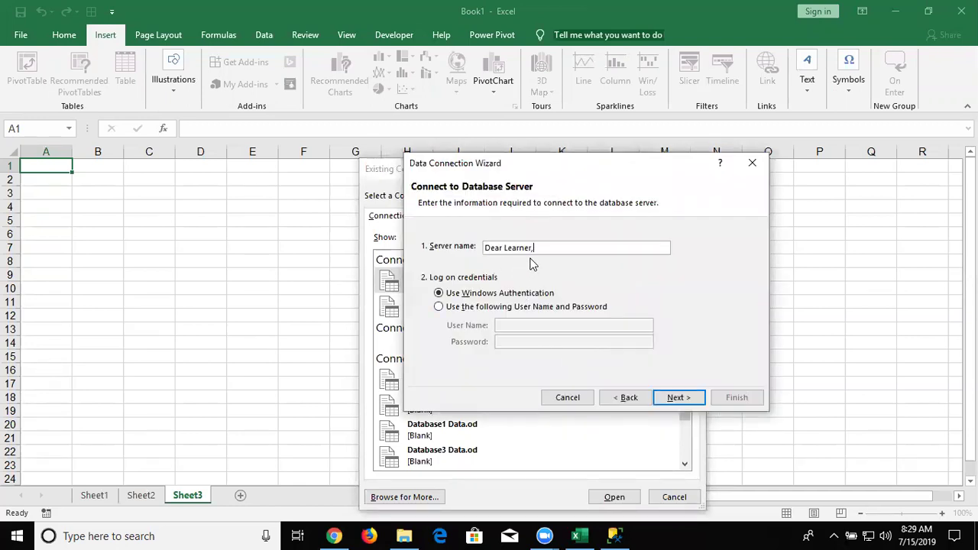
{"action": "key", "text": "BackSpace"}
{"action": "key", "text": "BackSpace"}
{"action": "key", "text": "BackSpace"}
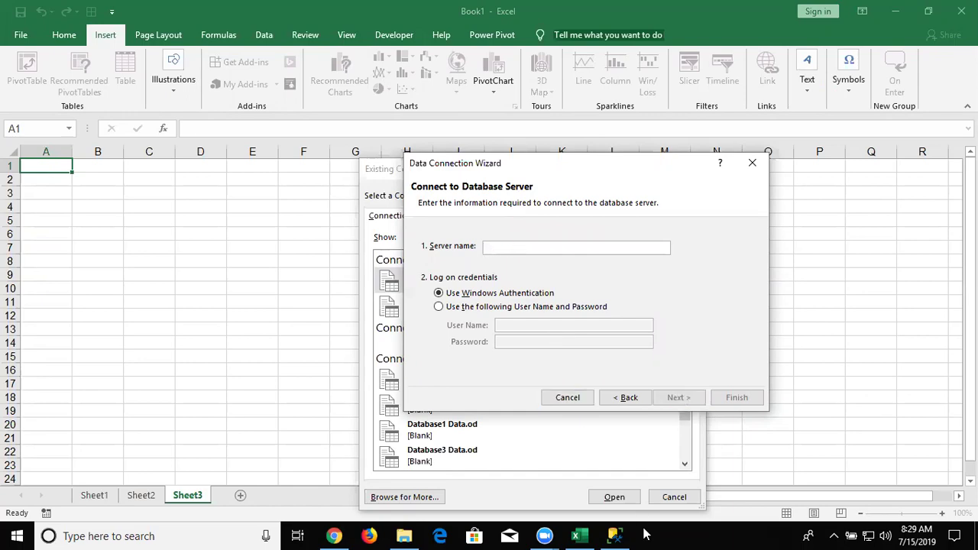
Copy the server name DESKTOP-D5HE1PK\IPT from SSMS into the wizard's server name field.
{"action": "left_click", "coordinate": [614, 535]}
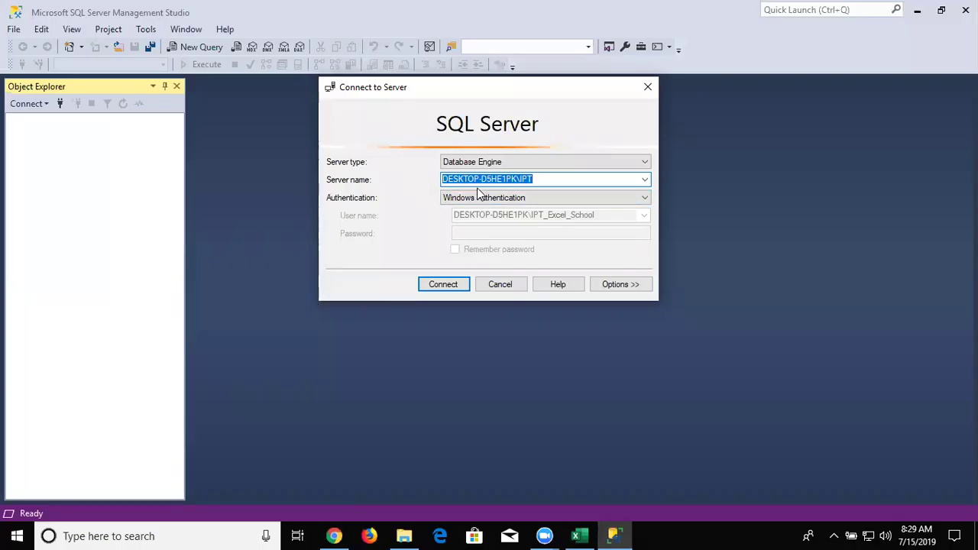
{"action": "key", "text": "alt+Tab"}
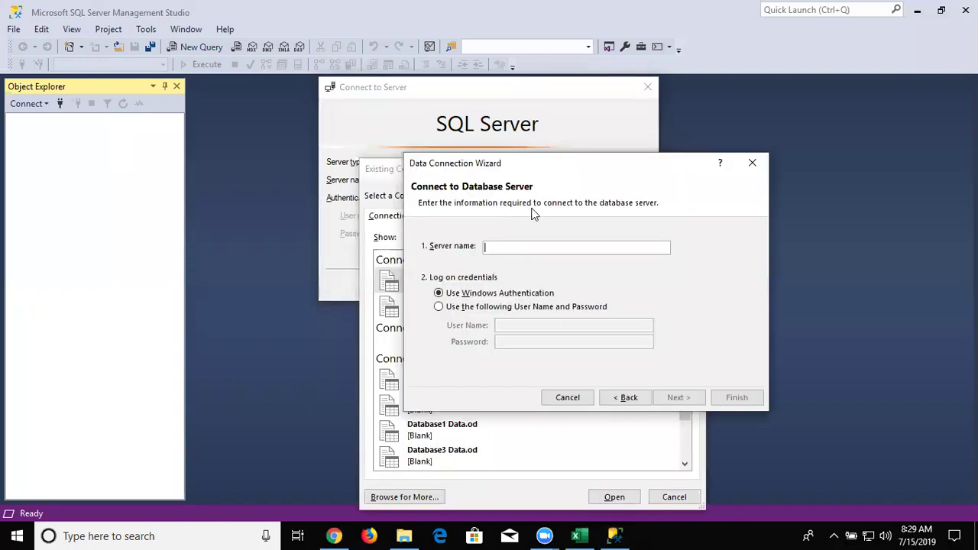
{"action": "type", "text": "DESKTOP-D5HE1PK\\IPT"}
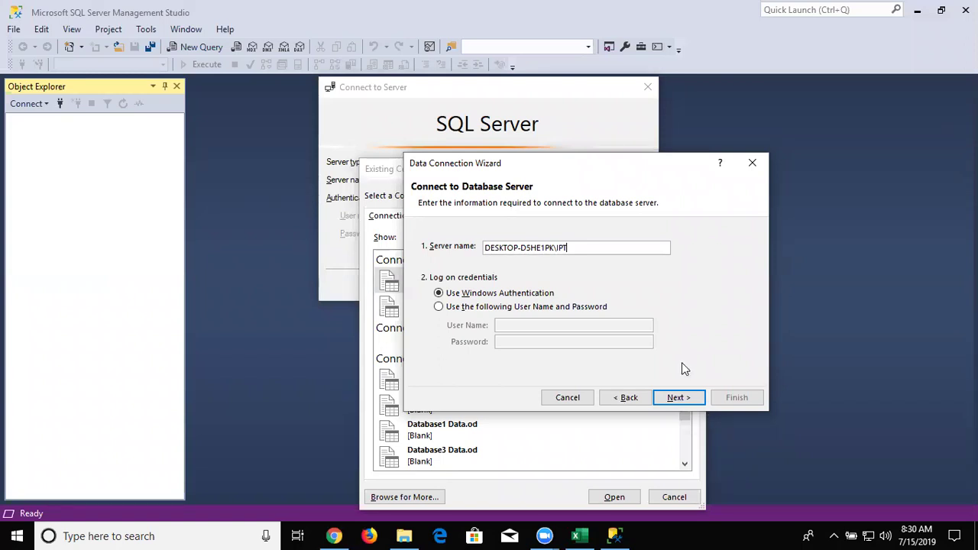
Keep Windows Authentication and continue to database selection.
{"action": "left_click", "coordinate": [450, 311]}
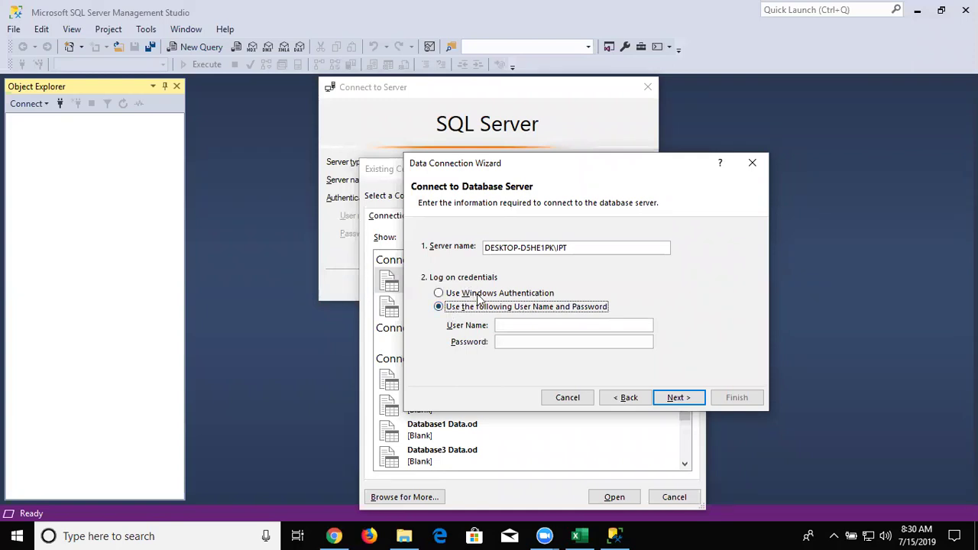
{"action": "left_click", "coordinate": [479, 297]}
{"action": "left_click", "coordinate": [682, 397]}
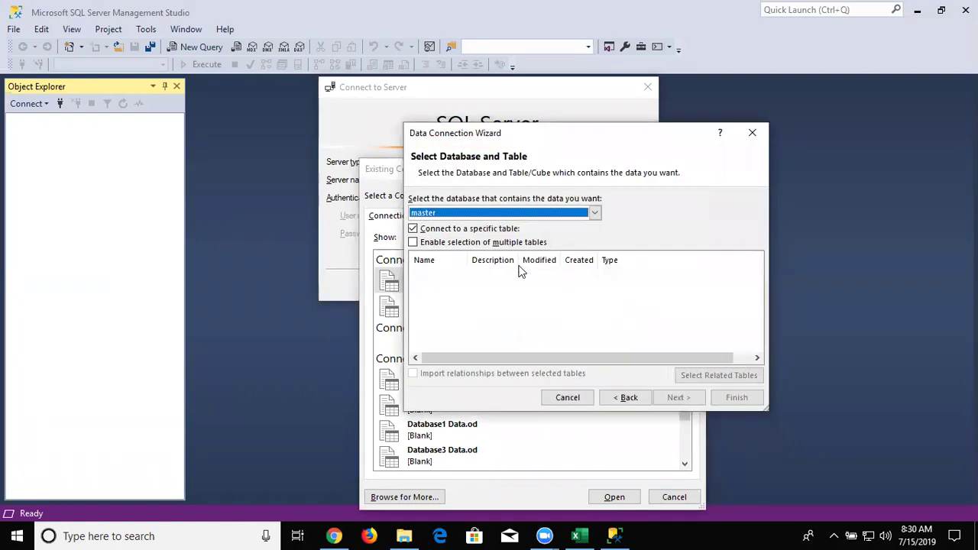
Choose the msdb database and its syn_sysutility_ucp_databases table, then continue.
{"action": "left_click", "coordinate": [448, 215]}
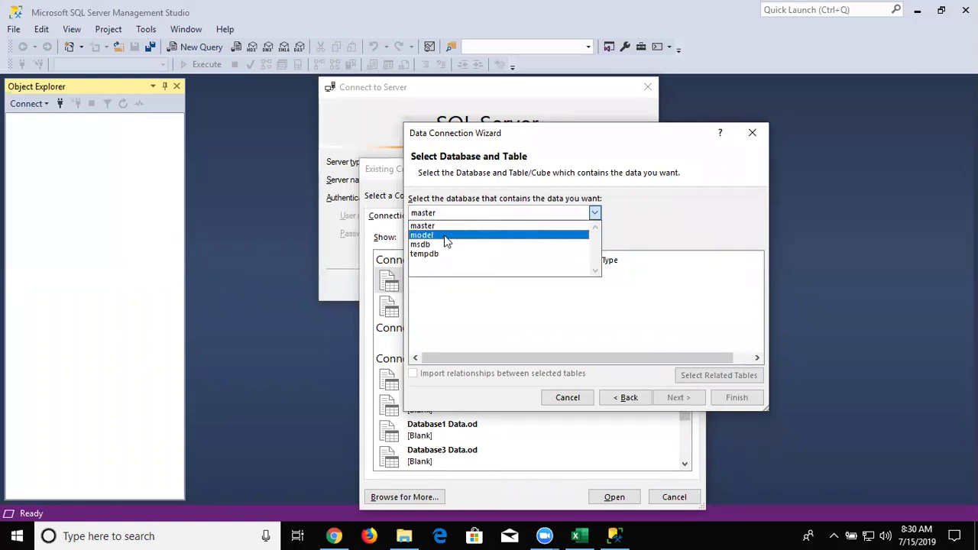
{"action": "left_click", "coordinate": [447, 236]}
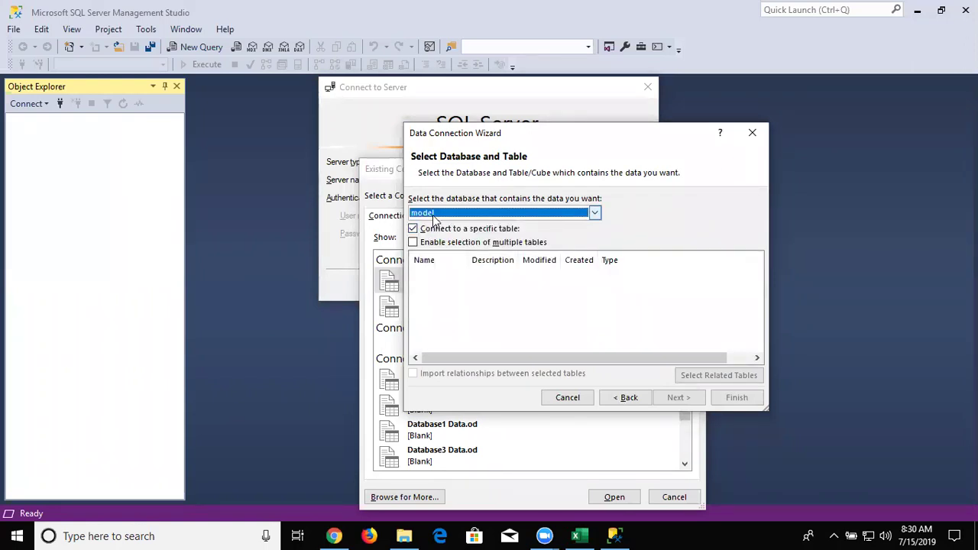
{"action": "left_click", "coordinate": [436, 215]}
{"action": "left_click", "coordinate": [436, 245]}
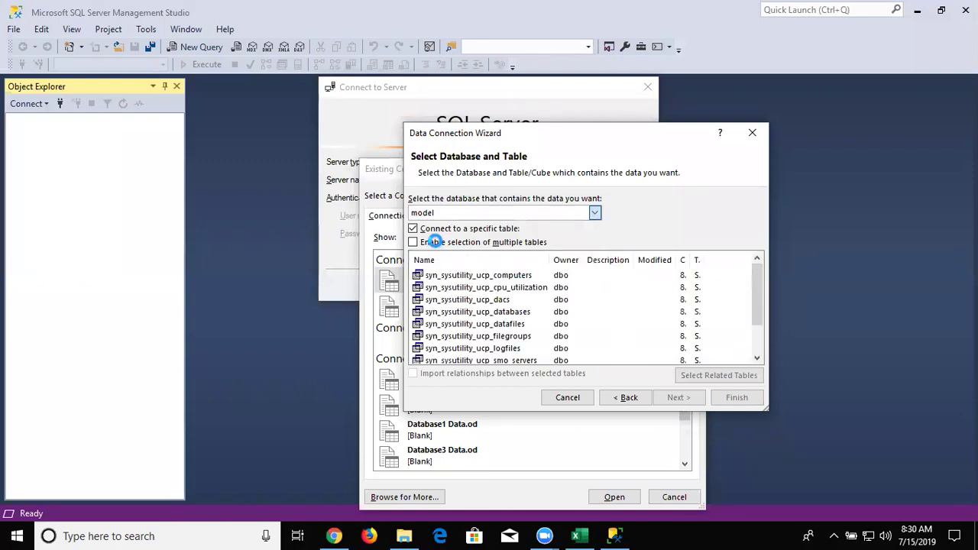
{"action": "left_click", "coordinate": [434, 215]}
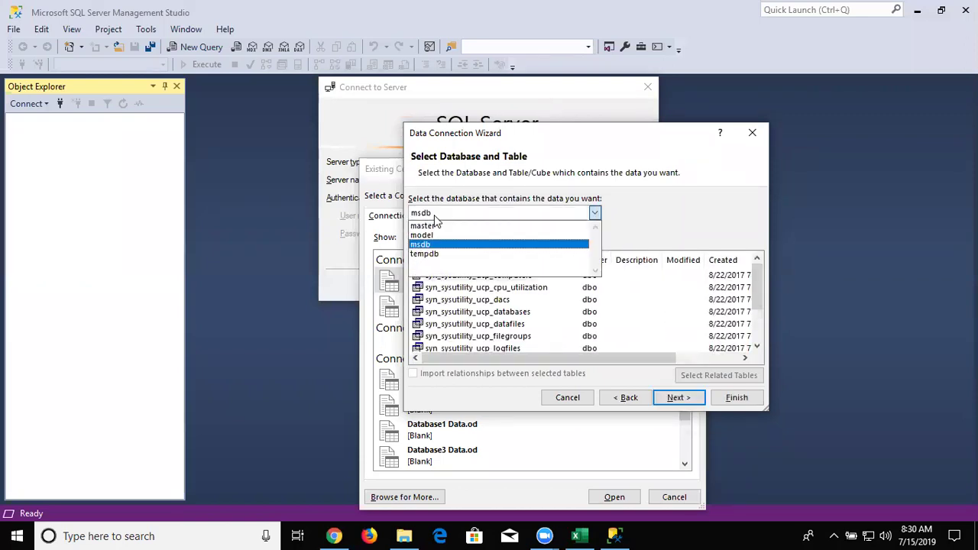
{"action": "left_click", "coordinate": [443, 254]}
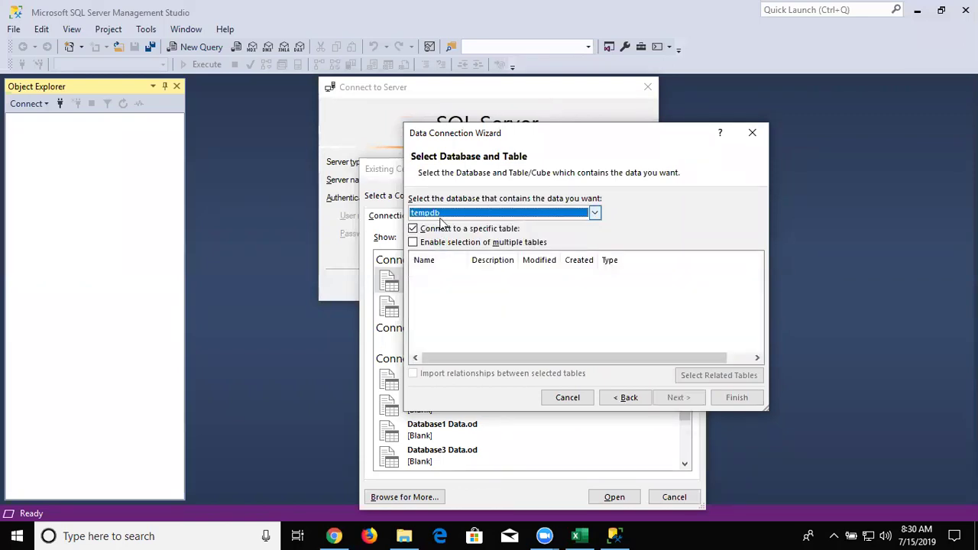
{"action": "left_click", "coordinate": [443, 216]}
{"action": "left_click", "coordinate": [443, 245]}
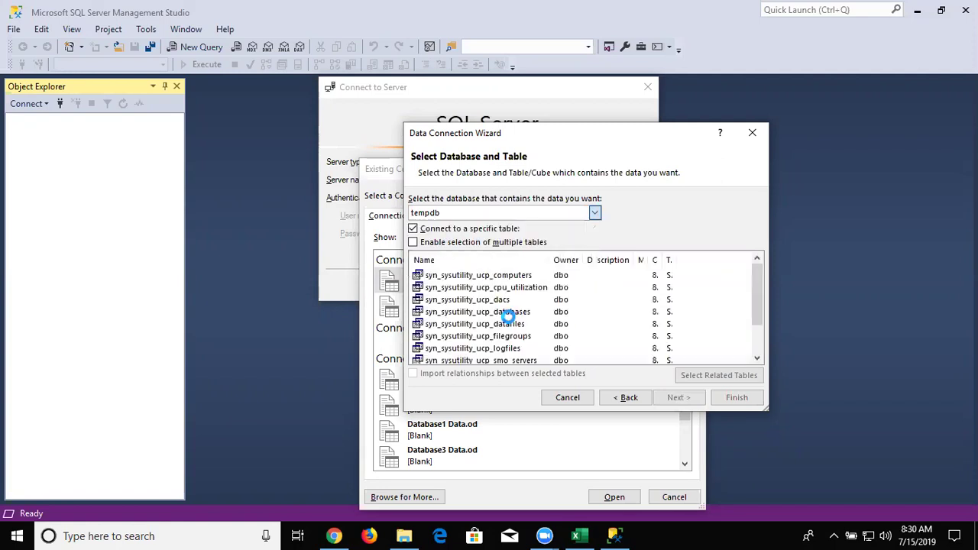
{"action": "left_click", "coordinate": [492, 313]}
{"action": "scroll", "coordinate": [495, 319], "scroll_direction": "down", "scroll_amount": 2}
{"action": "scroll", "coordinate": [487, 341], "scroll_direction": "up", "scroll_amount": 2}
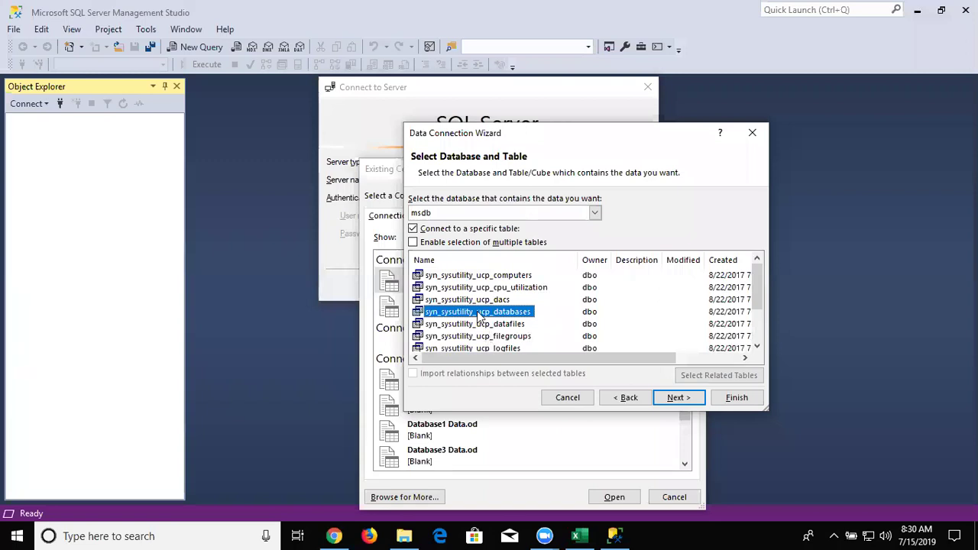
{"action": "left_click", "coordinate": [678, 398]}
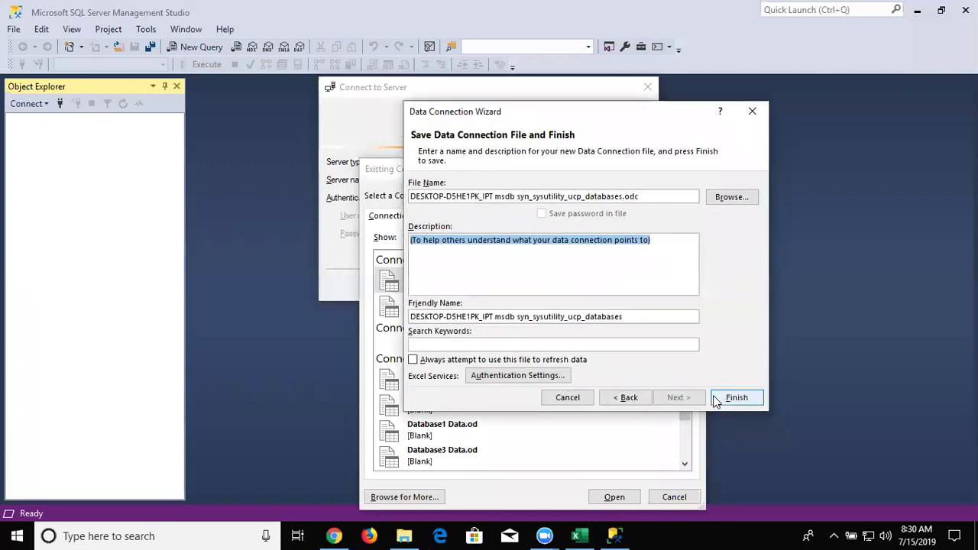
Finish the msdb connection, place empty PivotTable5 on Sheet3, and add a blank Sheet4.
{"action": "left_click", "coordinate": [737, 398]}
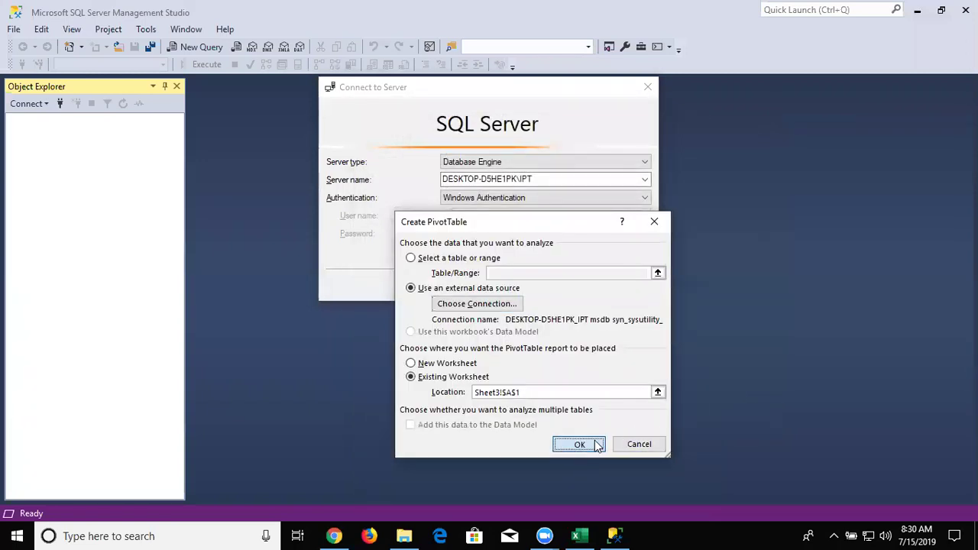
{"action": "left_click", "coordinate": [589, 443]}
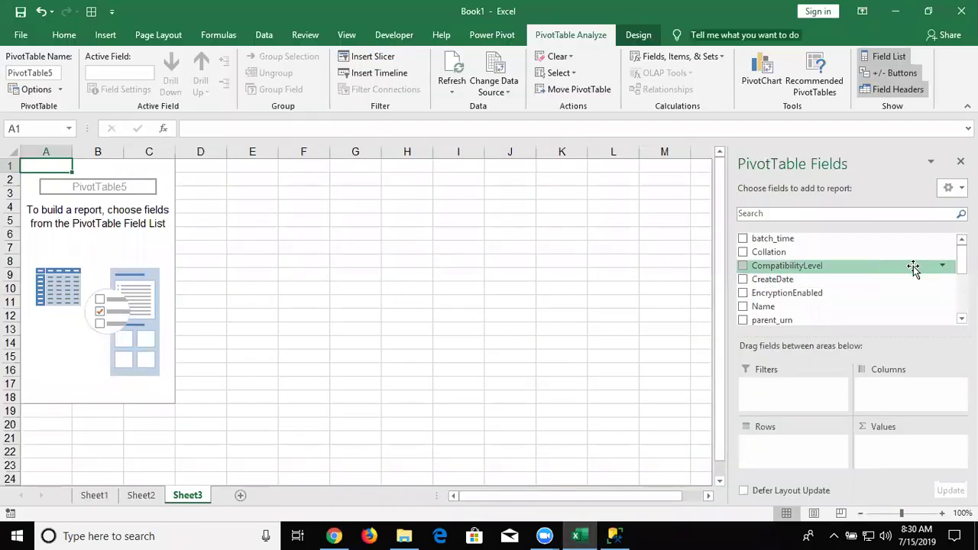
{"action": "scroll", "coordinate": [848, 279], "scroll_direction": "down", "scroll_amount": 3}
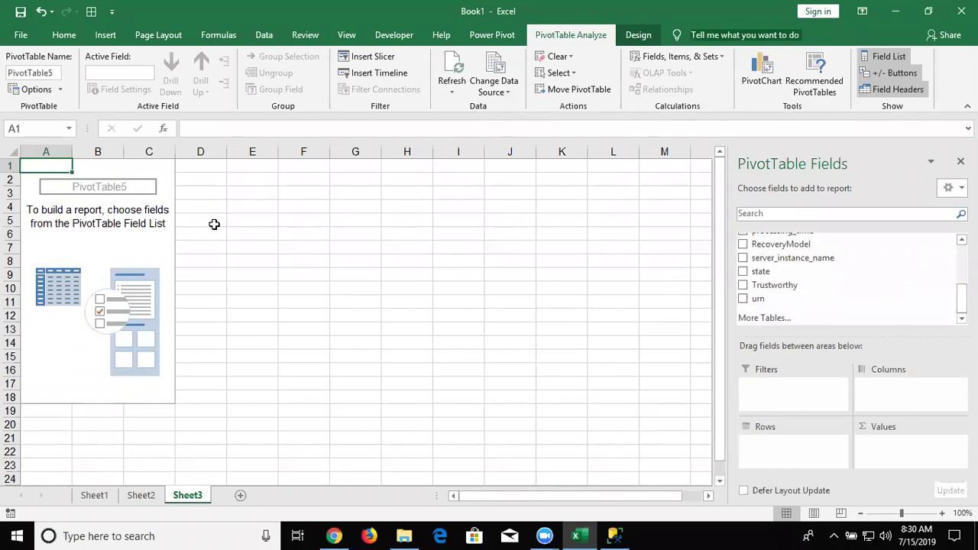
{"action": "left_click", "coordinate": [240, 495]}
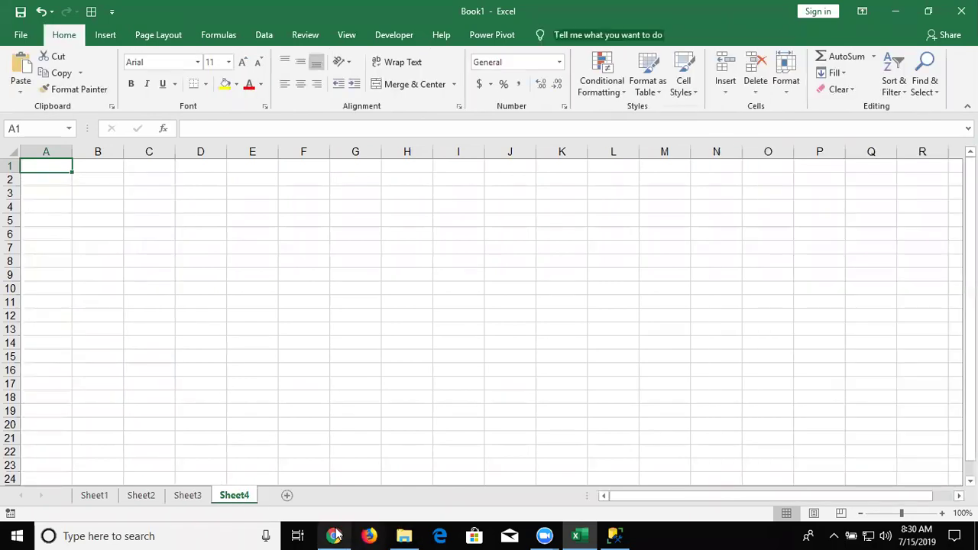
Bring Google Chrome to the front, showing the email inbox.
{"action": "left_click", "coordinate": [334, 536]}
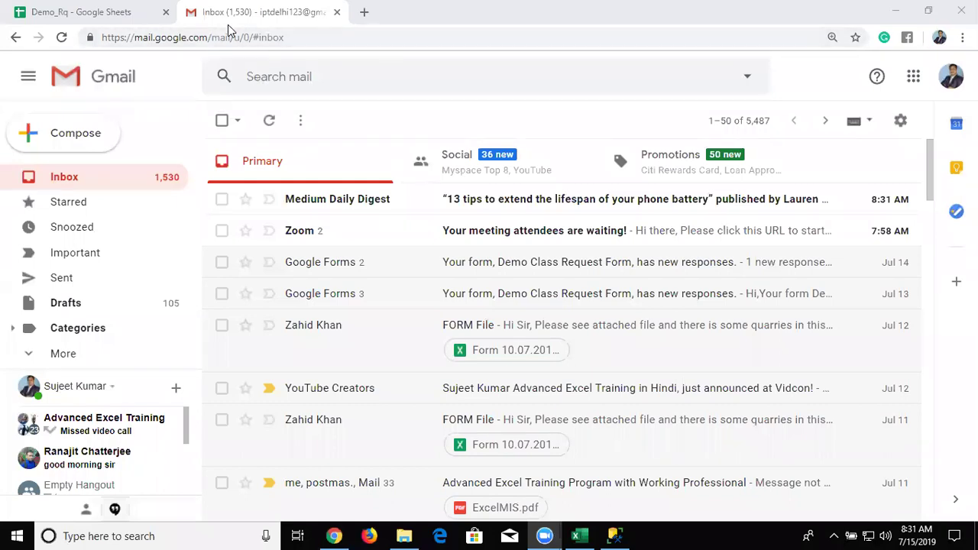
Google 'pivot table.xls' in a new tab and select the pivot_table_example1.xls result's address.
{"action": "left_click", "coordinate": [362, 17]}
{"action": "type", "text": "google.com"}
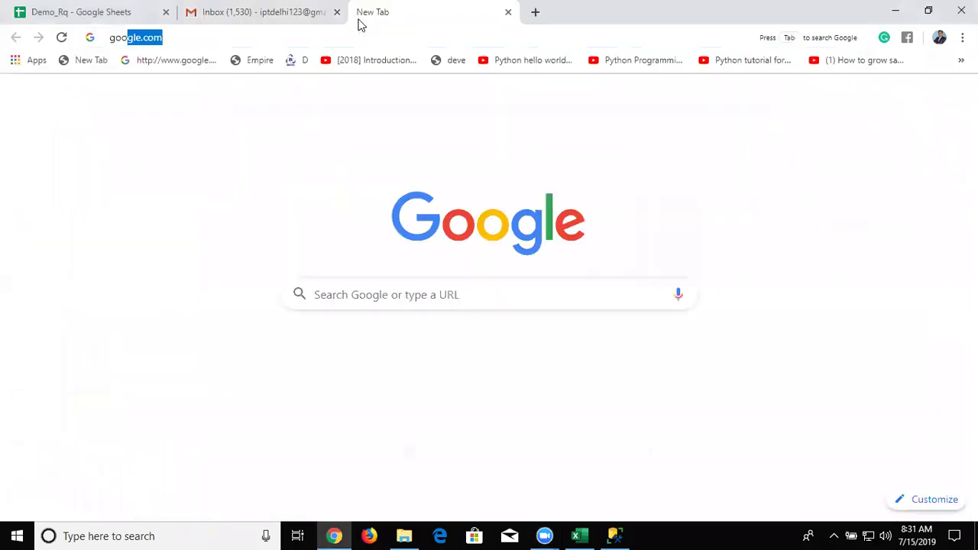
{"action": "key", "text": "Return"}
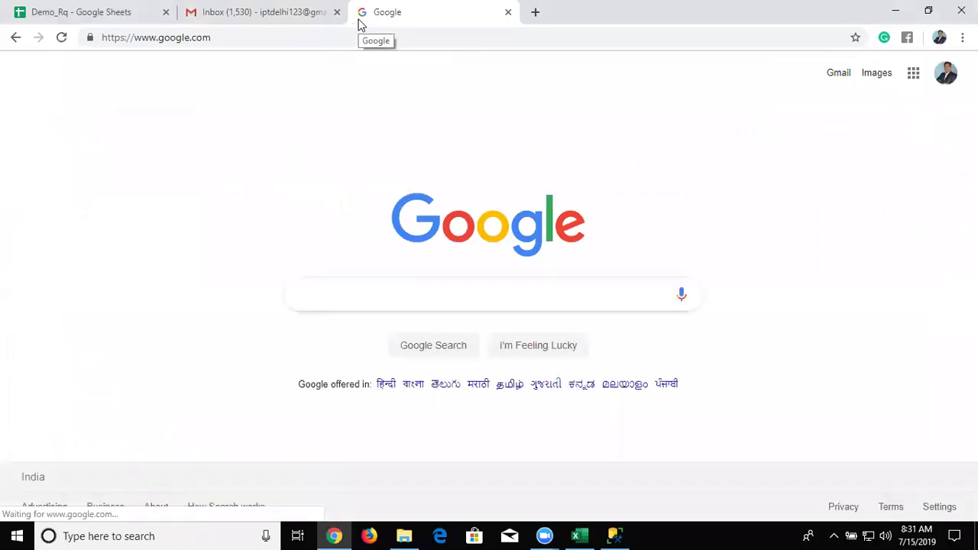
{"action": "type", "text": "piv"}
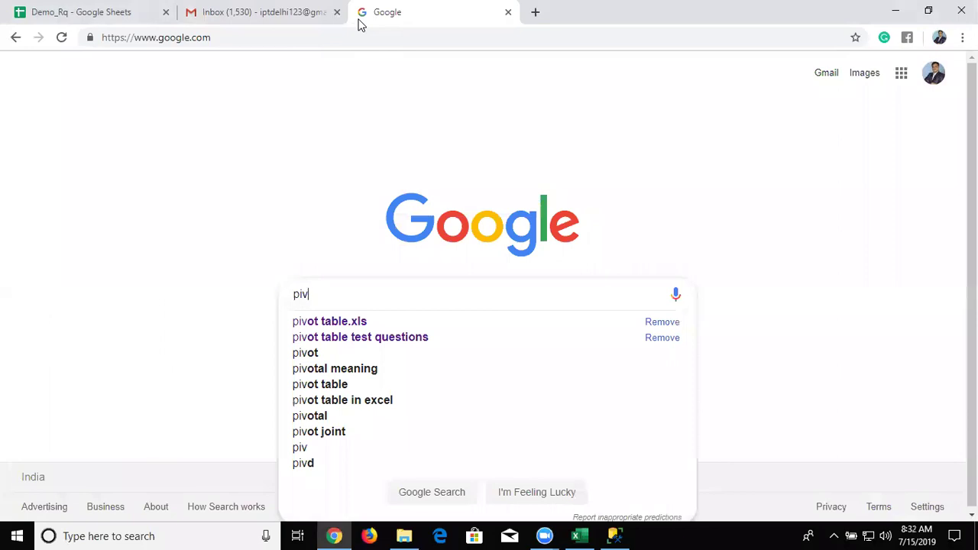
{"action": "key", "text": "Down"}
{"action": "key", "text": "Return"}
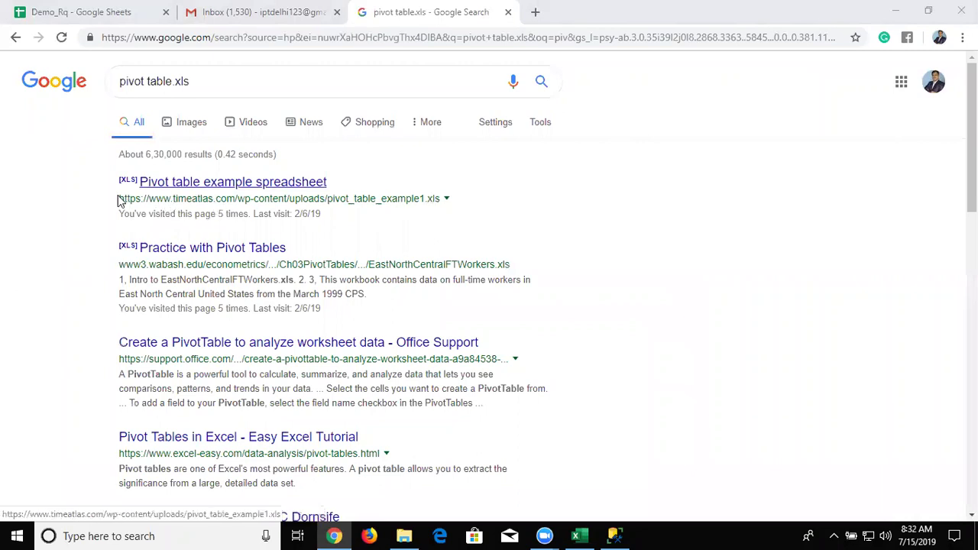
{"action": "left_click_drag", "start_coordinate": [116, 199], "coordinate": [438, 195]}
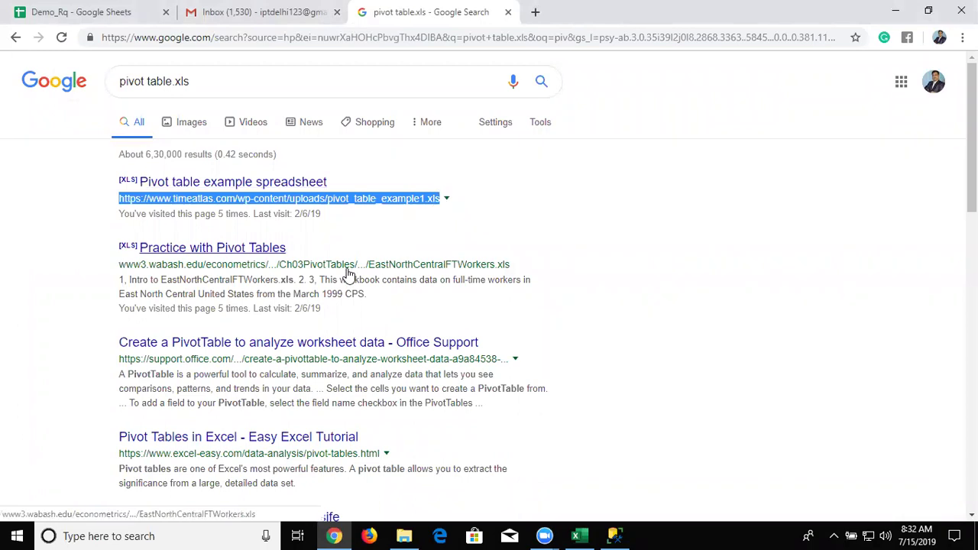
Back in Excel, start a new PivotTable from an external data source connection.
{"action": "left_click", "coordinate": [592, 534]}
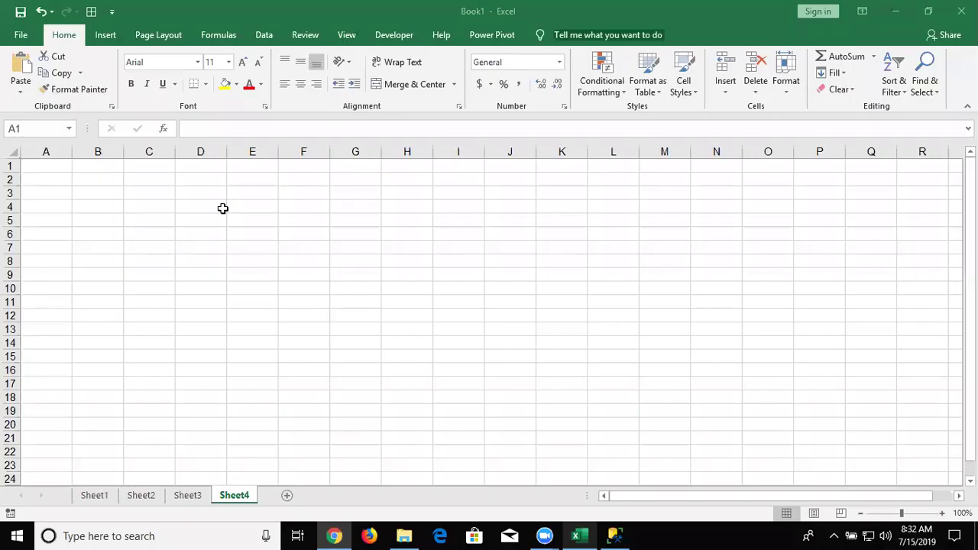
{"action": "left_click", "coordinate": [103, 35]}
{"action": "left_click", "coordinate": [36, 72]}
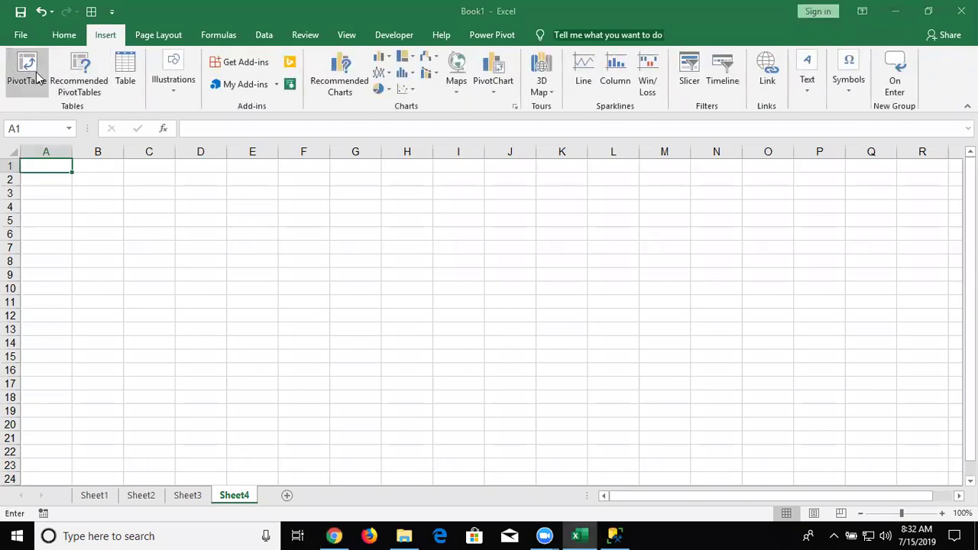
{"action": "left_click", "coordinate": [450, 289]}
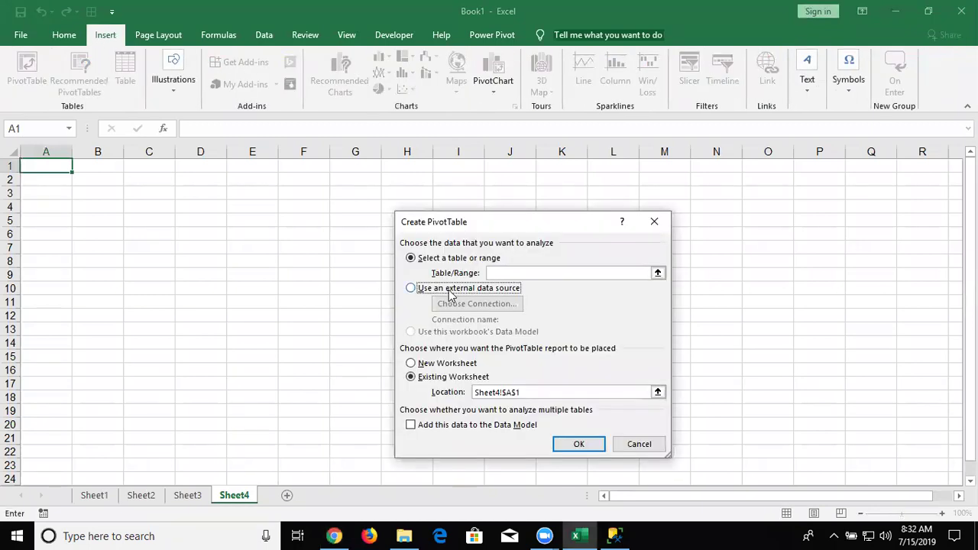
{"action": "left_click", "coordinate": [453, 304]}
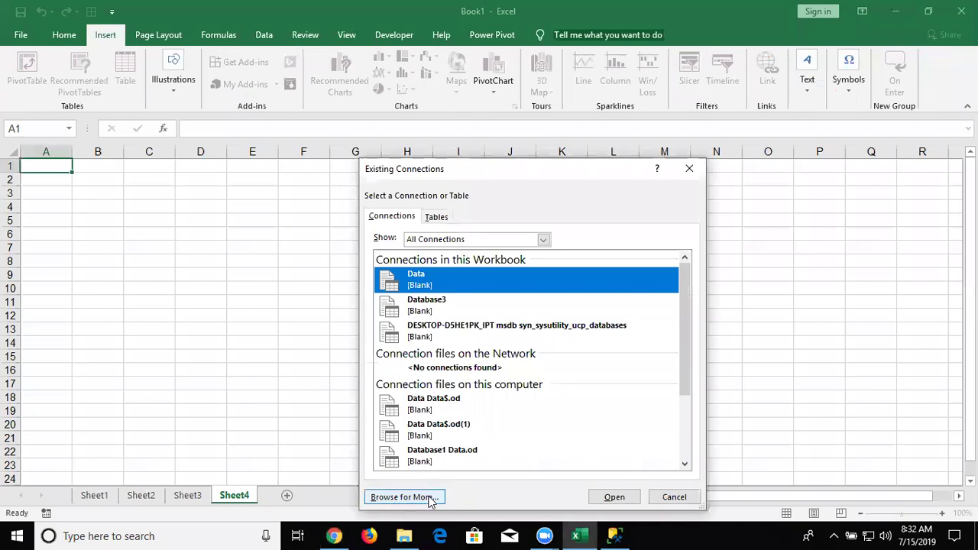
Browse for a data source file and paste the pivot_table_example1.xls web address as its name.
{"action": "left_click", "coordinate": [425, 498]}
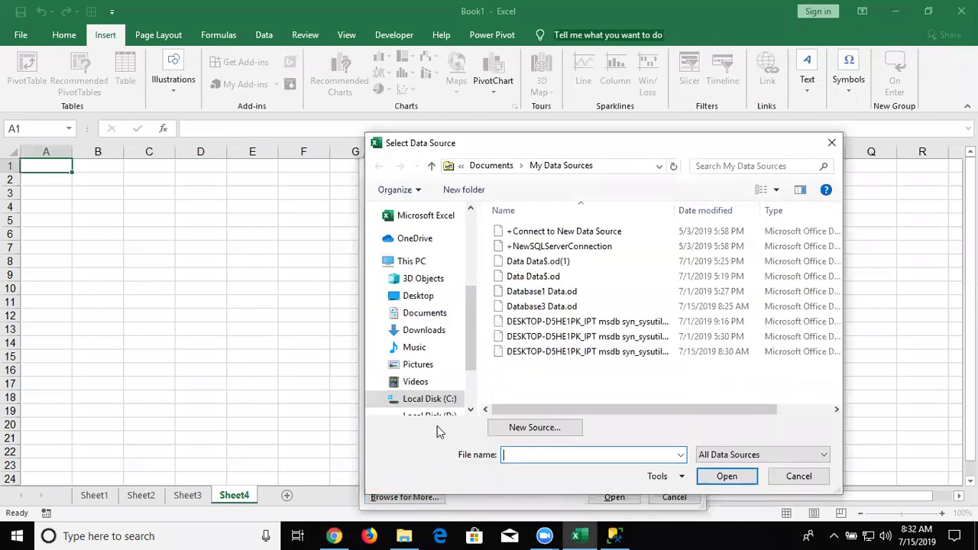
{"action": "key", "text": "ctrl+v"}
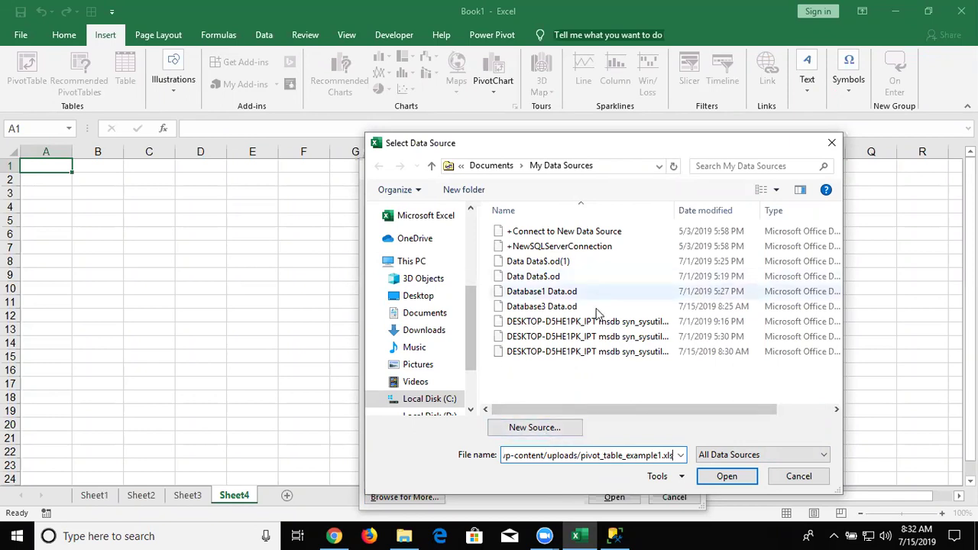
{"action": "mouse_move", "coordinate": [508, 455]}
{"action": "left_mouse_down"}
{"action": "mouse_move", "coordinate": [536, 460]}
{"action": "mouse_move", "coordinate": [452, 451]}
{"action": "left_mouse_up"}
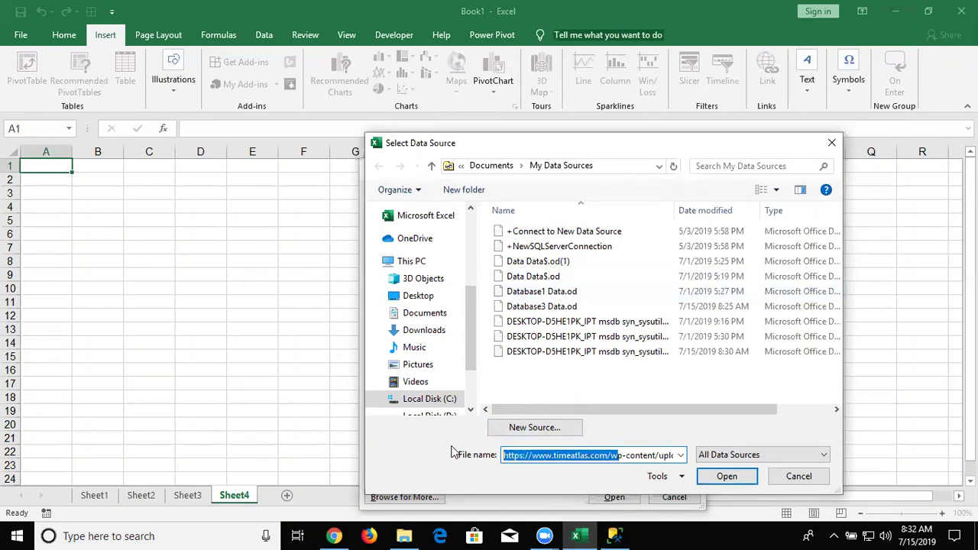
Open the web-hosted pivot_table_example1.xls and use its Voters$ table for the PivotTable.
{"action": "left_click", "coordinate": [734, 477]}
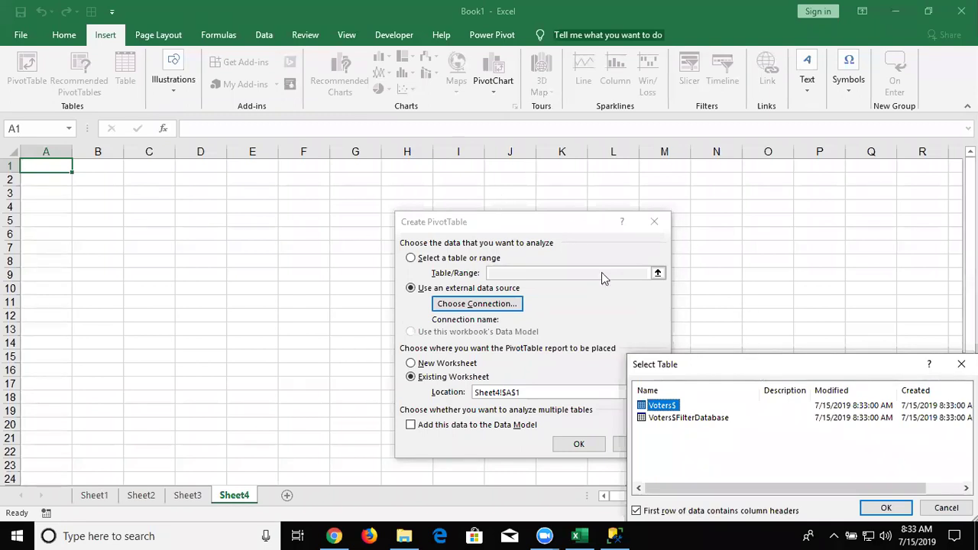
{"action": "left_click", "coordinate": [701, 357]}
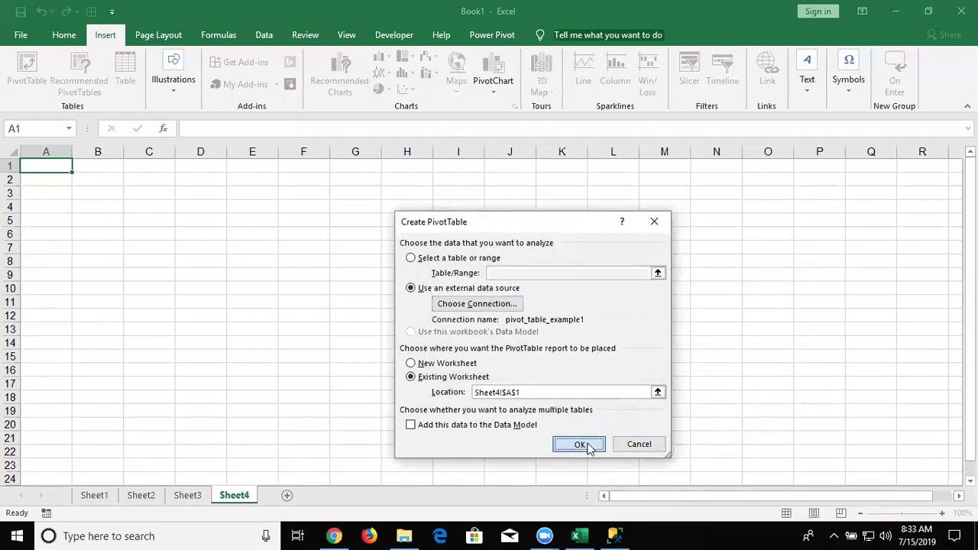
Insert empty PivotTable6 at Sheet4!A1, then bring up the Zoom end-meeting prompt with Alt+Q.
{"action": "left_click", "coordinate": [580, 444]}
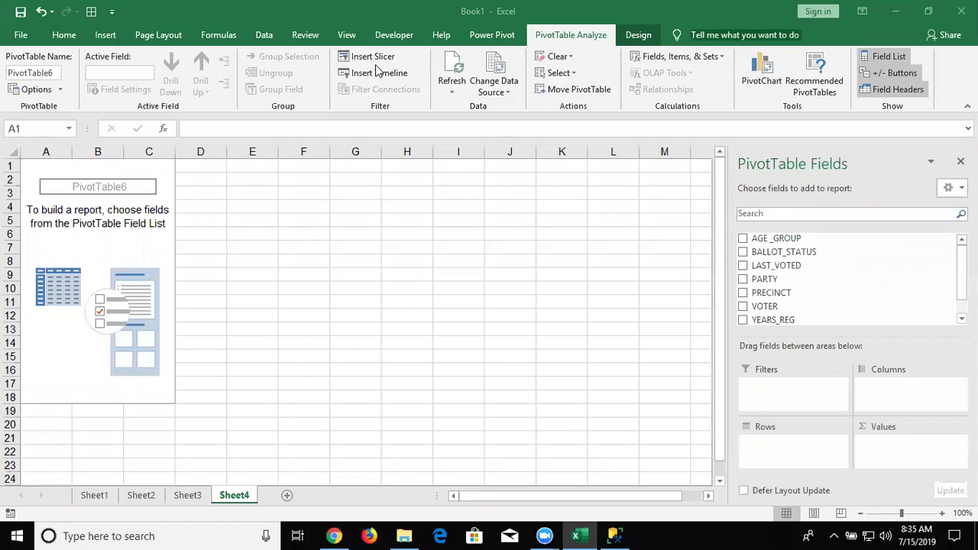
{"action": "key", "text": "alt+q"}
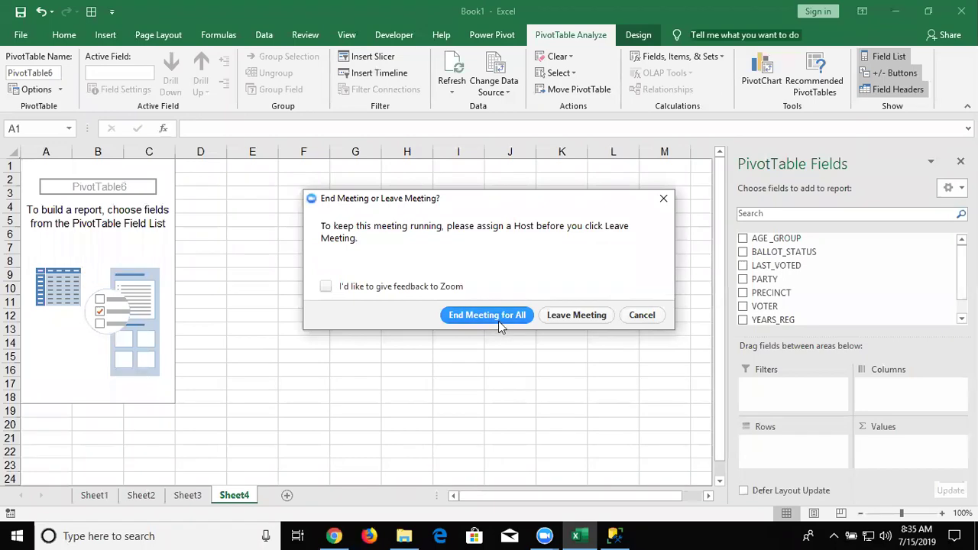